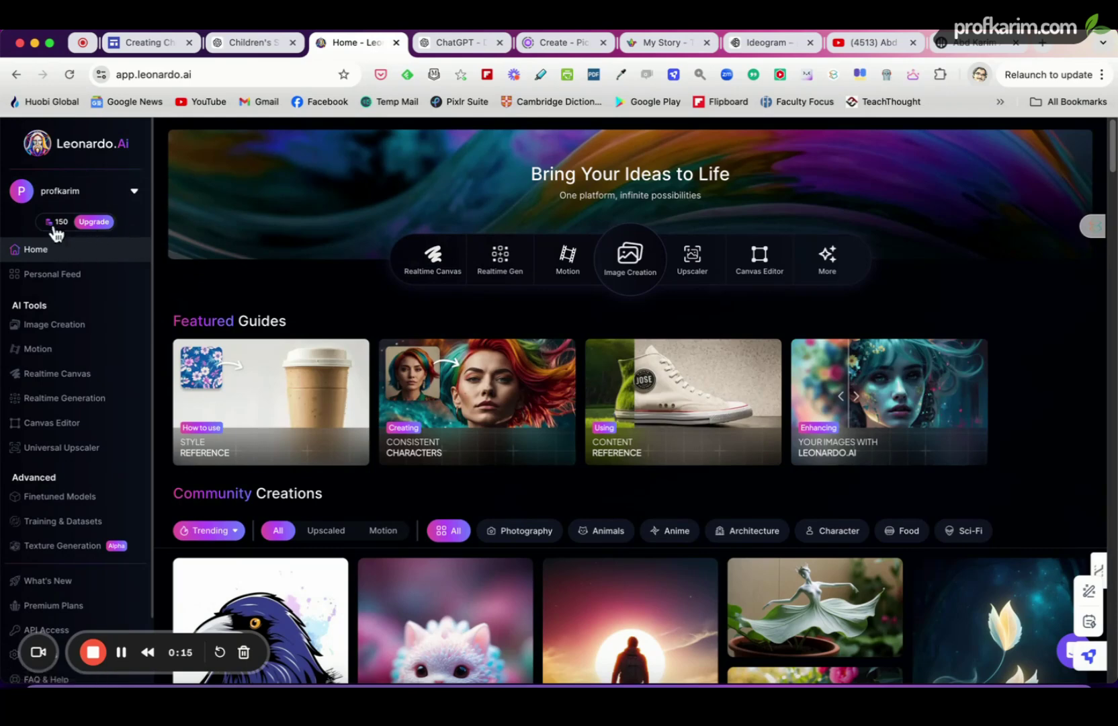
Step: Scroll through the Community Creations gallery on the Leonardo.Ai home page
mouse_move(70, 236)
scroll(594, 500, down, 4)
scroll(603, 498, down, 15)
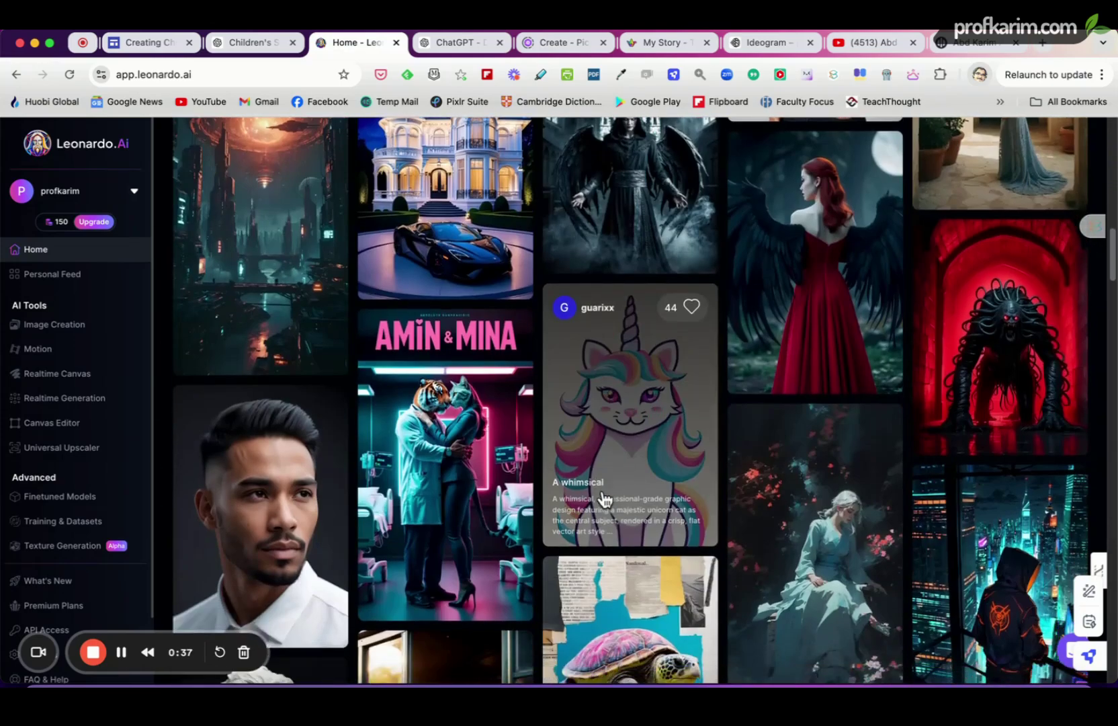
scroll(603, 499, down, 12)
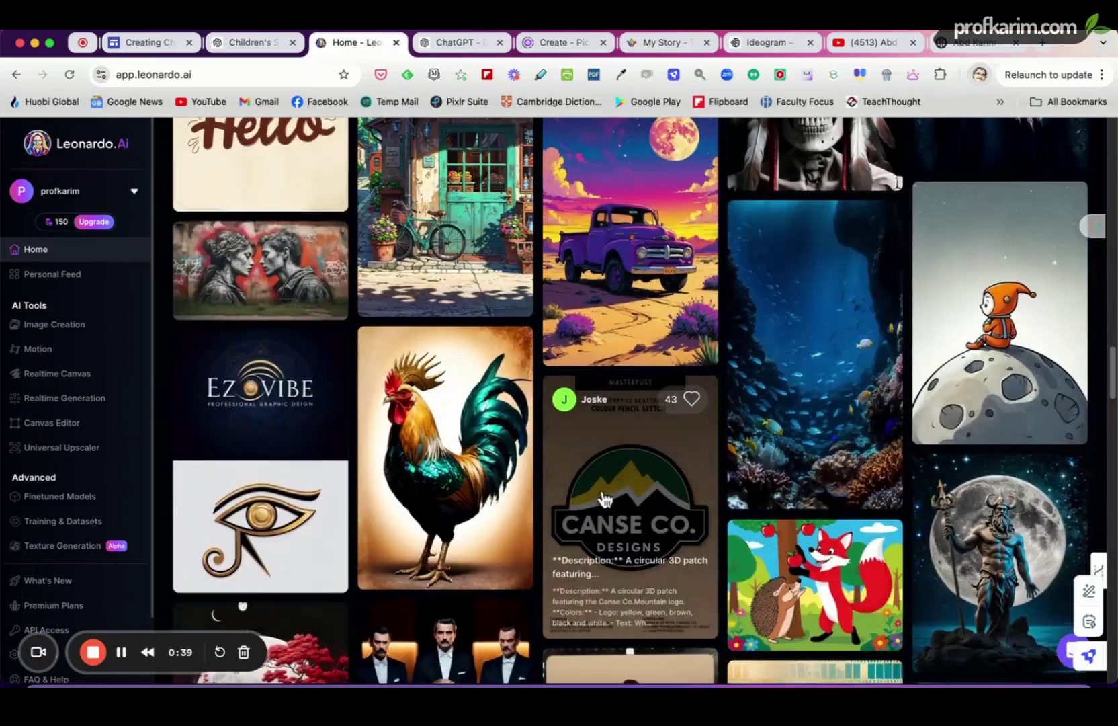
scroll(603, 497, up, 15)
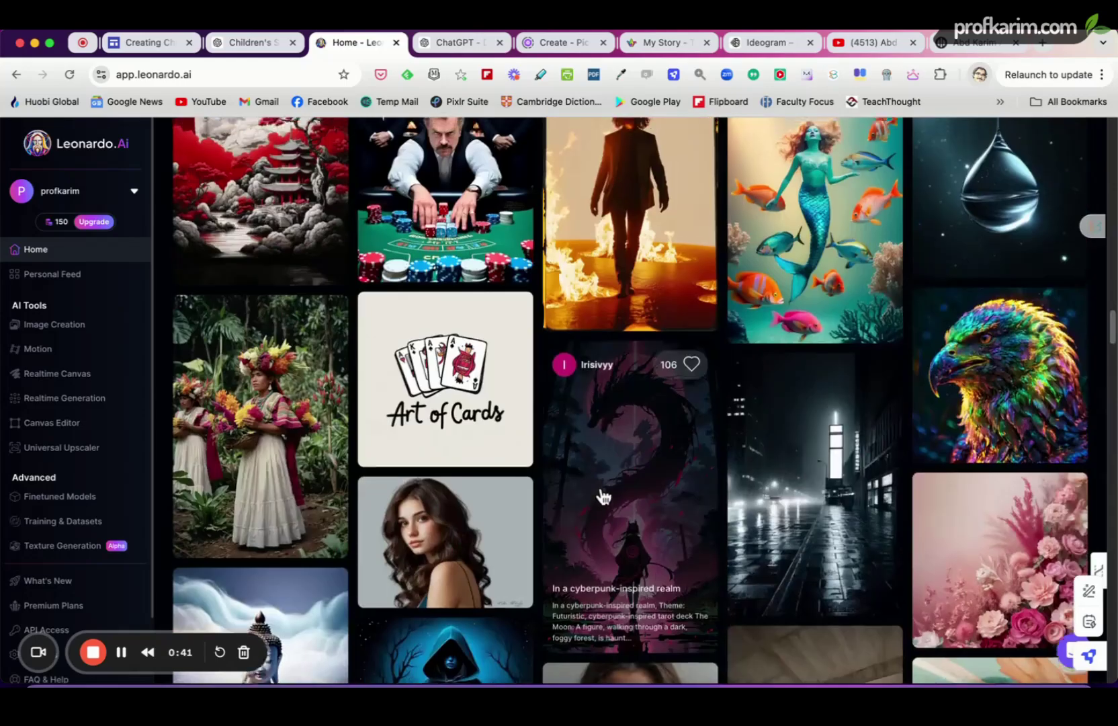
scroll(604, 495, up, 15)
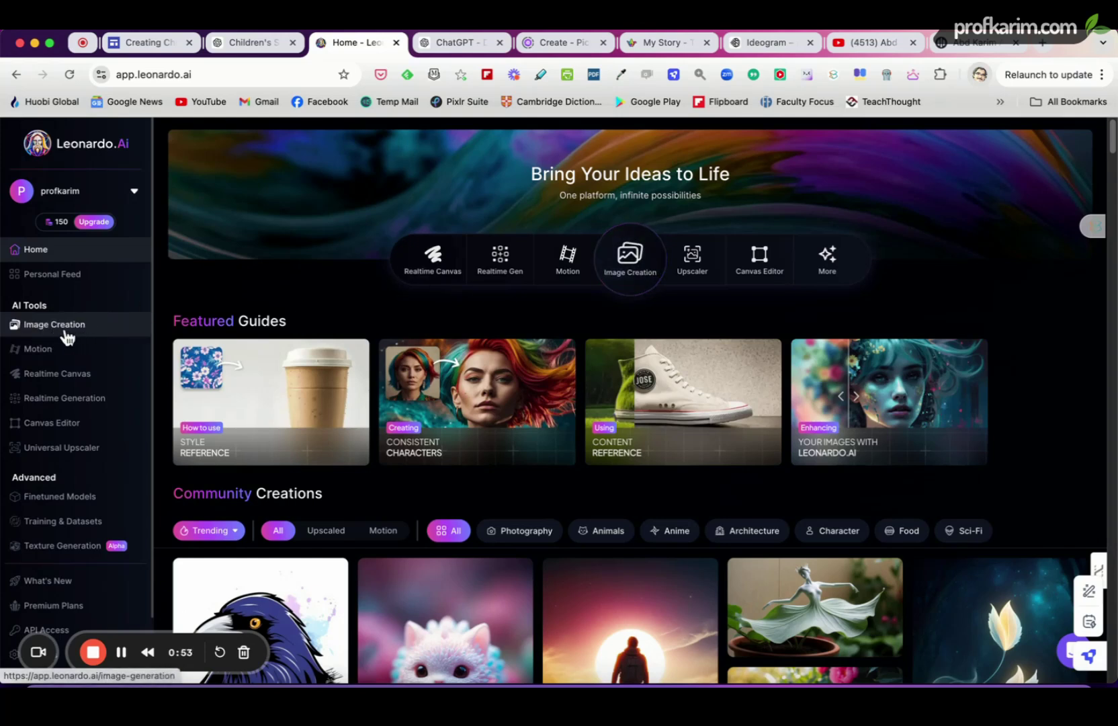
Step: Open Image Creation and bring up the Presets panel, with Illustrative Albedo as the current preset
click(632, 262)
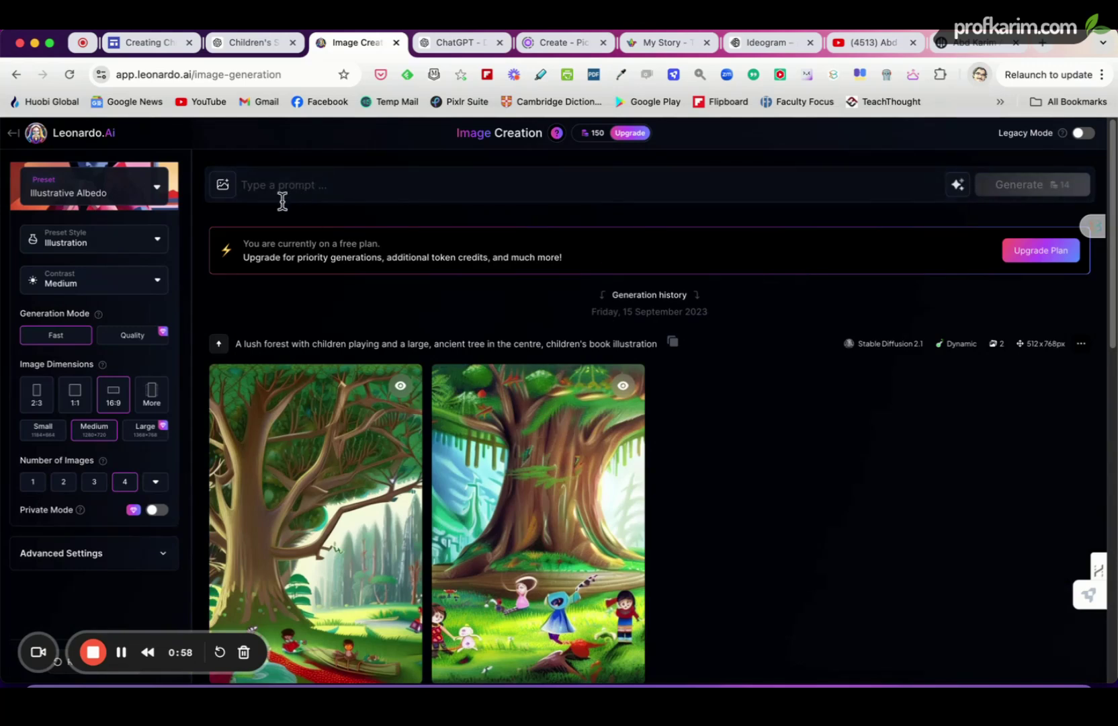
click(289, 184)
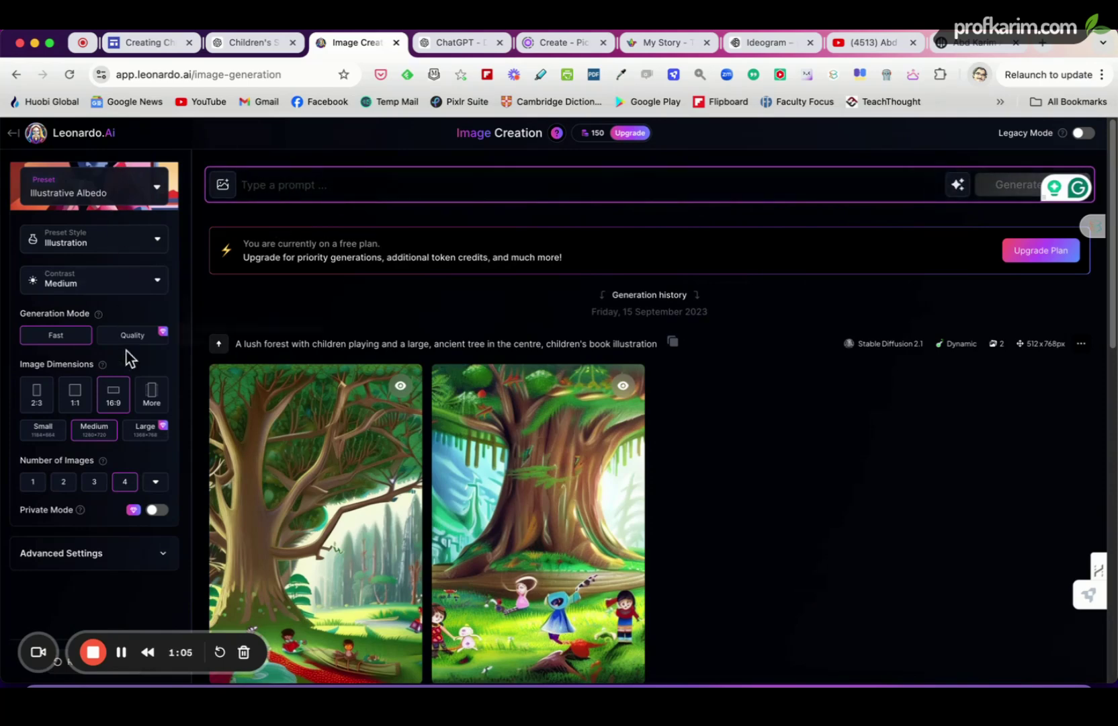
mouse_move(612, 571)
click(160, 192)
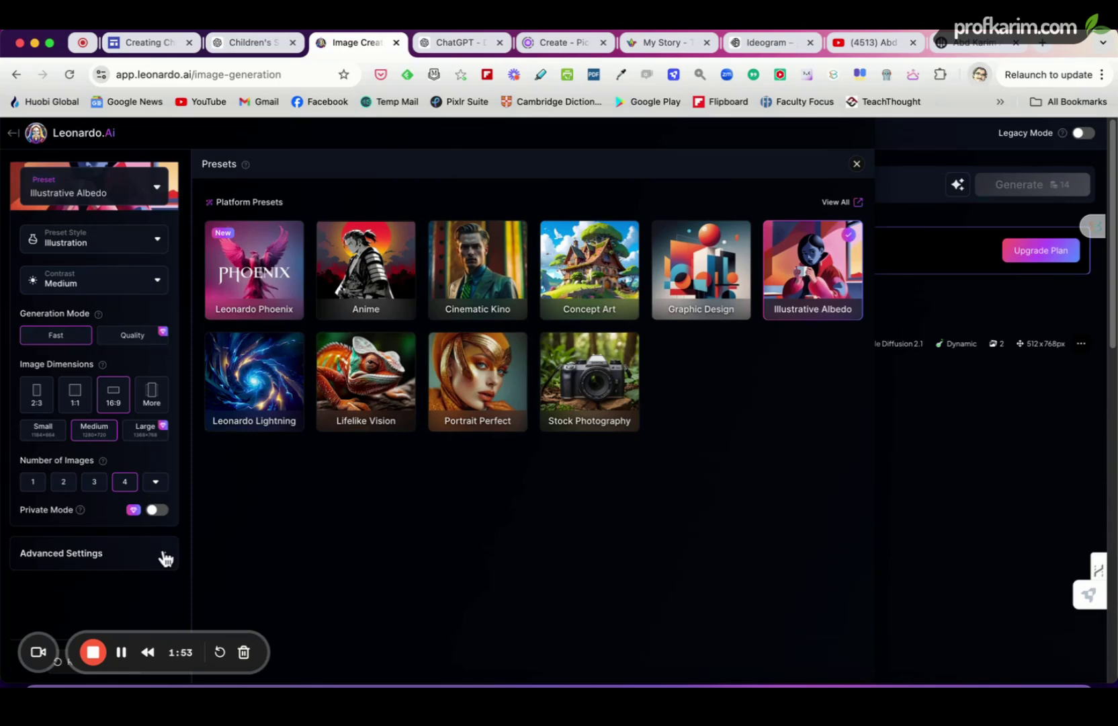
Step: Expand Advanced Settings and browse the Model list, leaving AlbedoBase XL selected
click(166, 559)
scroll(74, 568, down, 3)
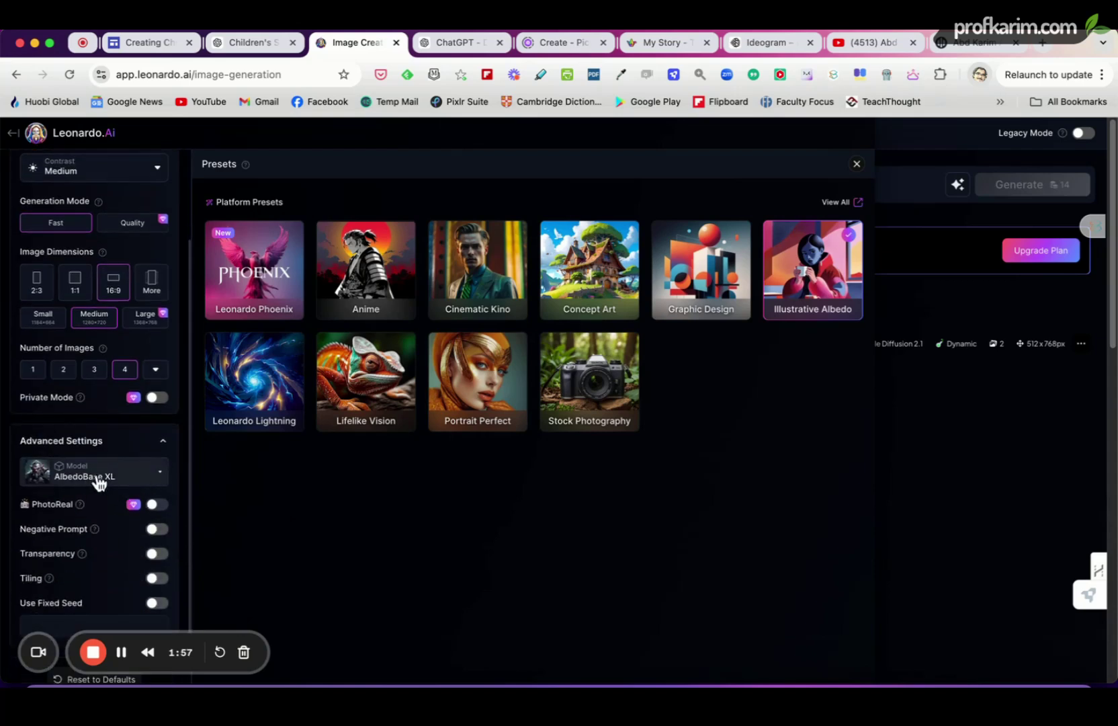
click(162, 475)
scroll(148, 541, down, 5)
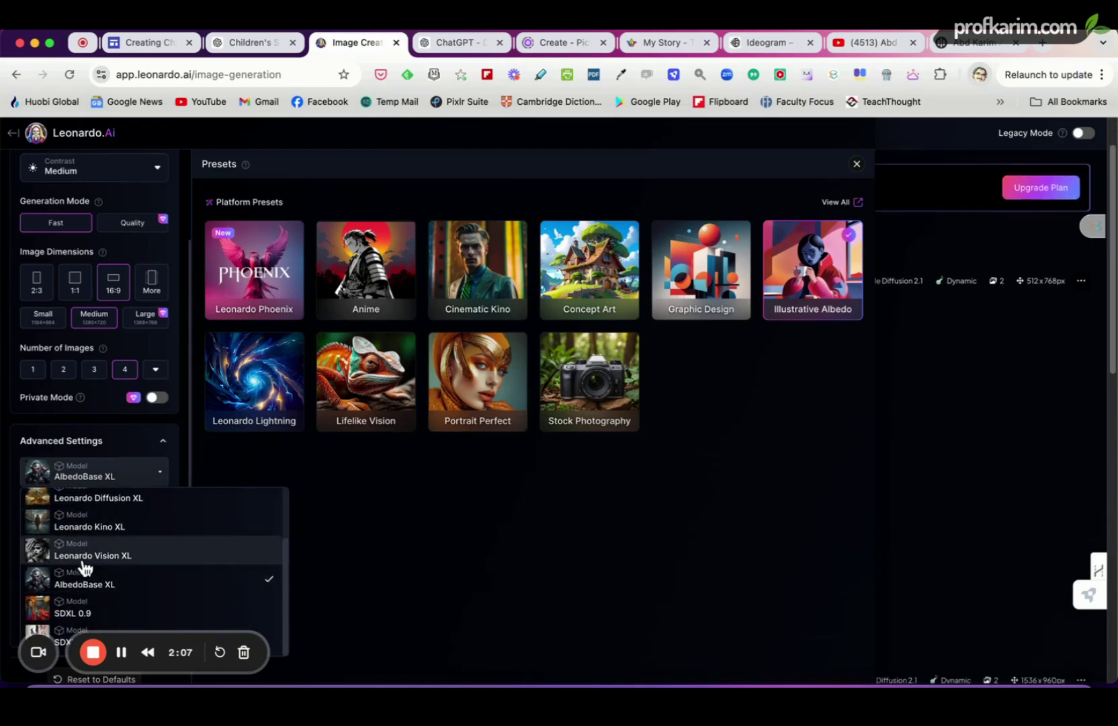
scroll(132, 562, up, 3)
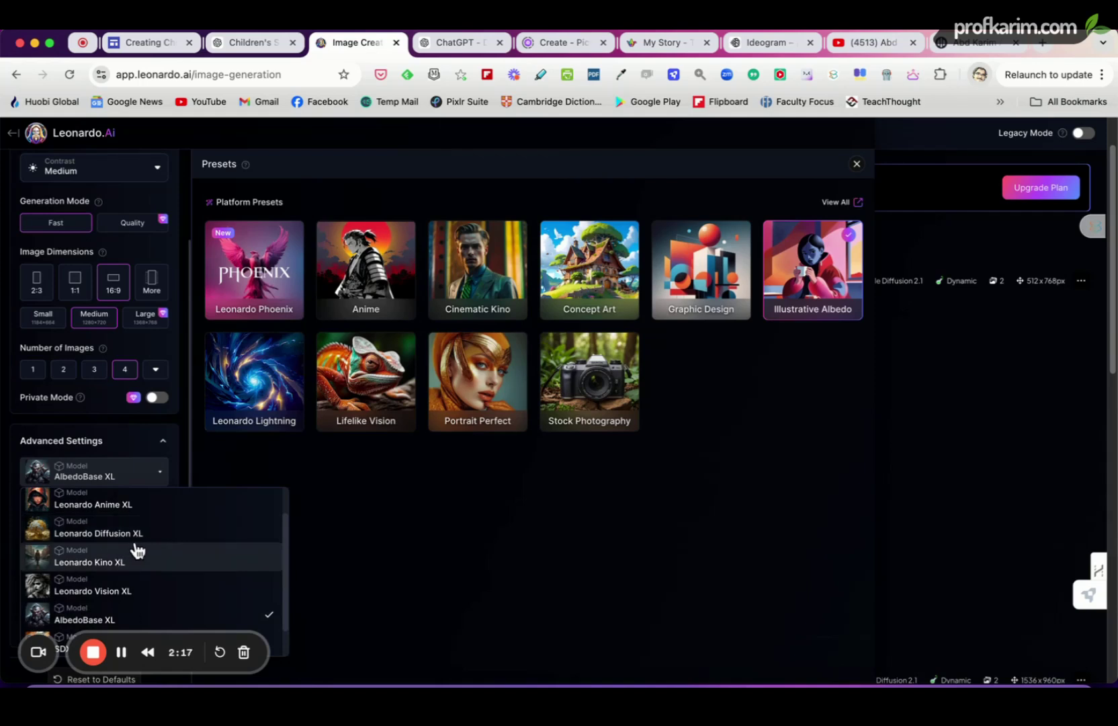
scroll(136, 549, down, 2)
scroll(136, 550, up, 4)
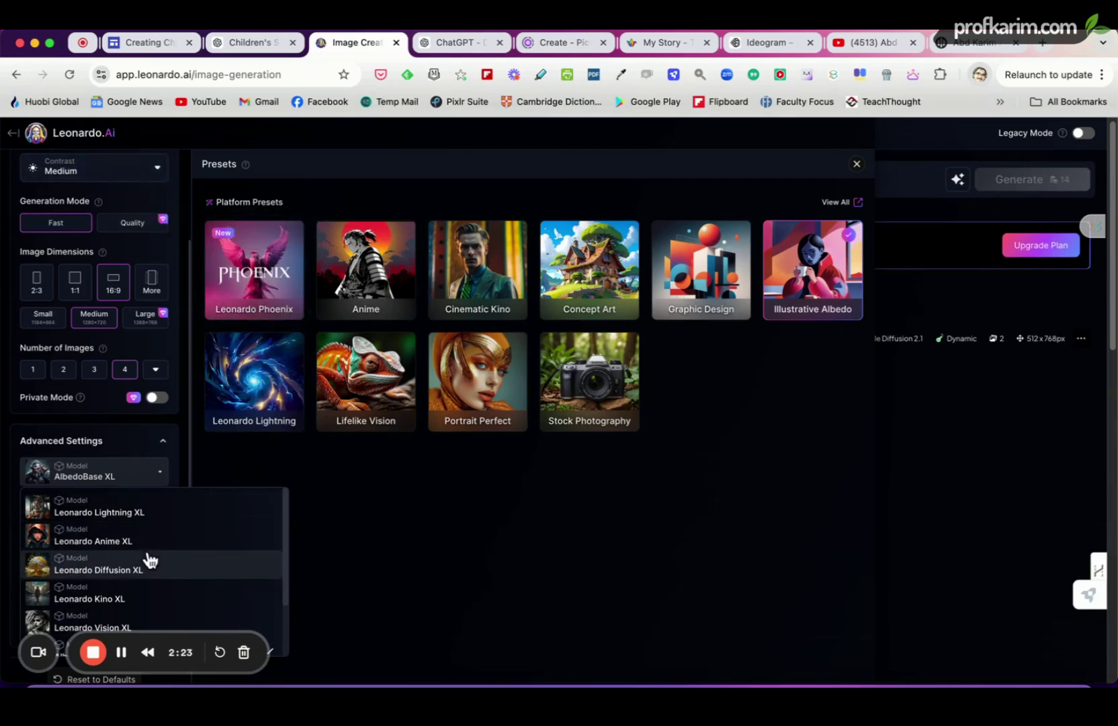
scroll(138, 572, down, 4)
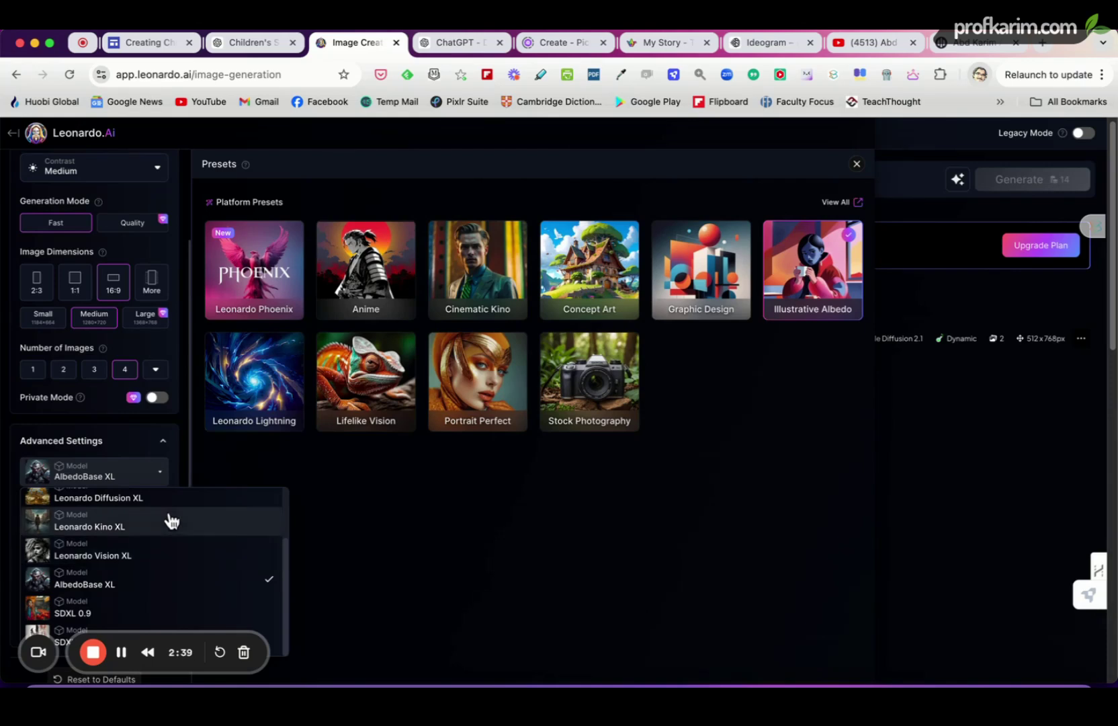
click(416, 522)
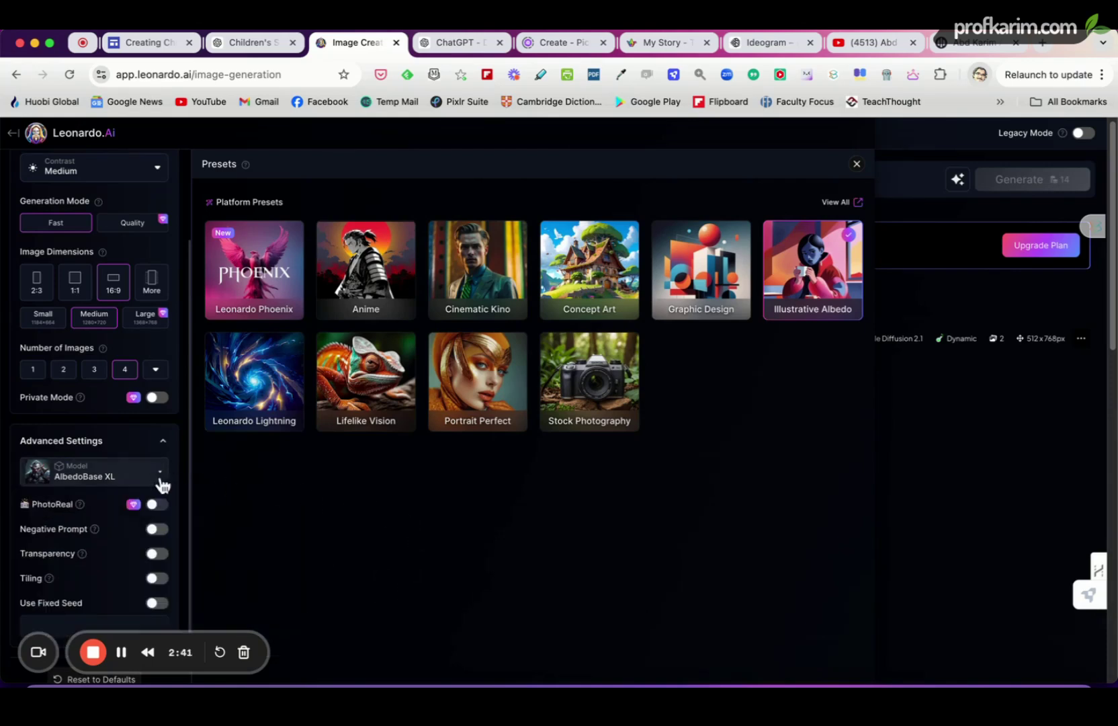
Step: View the extra aspect-ratio choices under Image Dimensions, then close that panel, keeping 16:9 Medium
scroll(138, 464, up, 4)
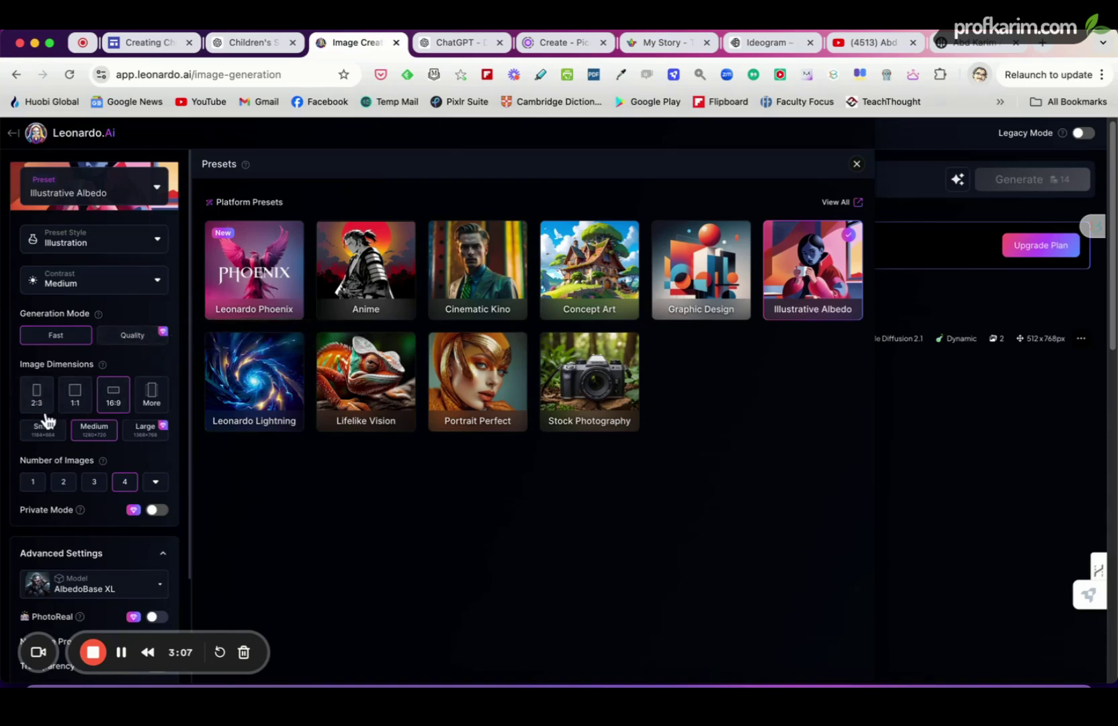
click(153, 398)
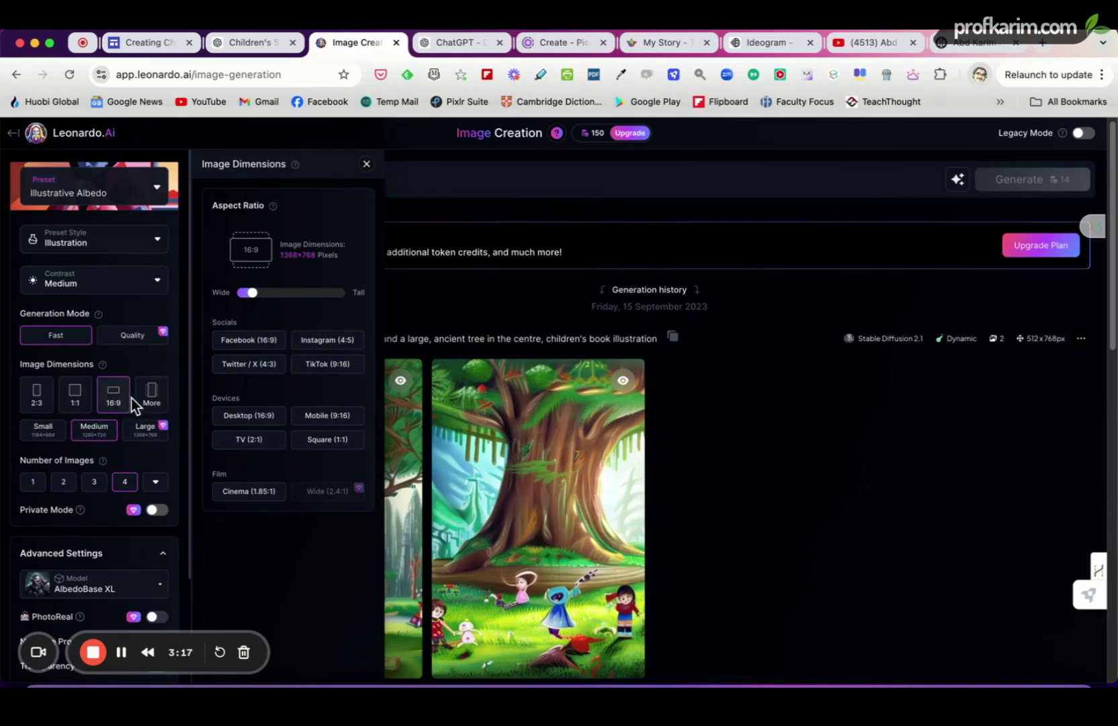
click(367, 165)
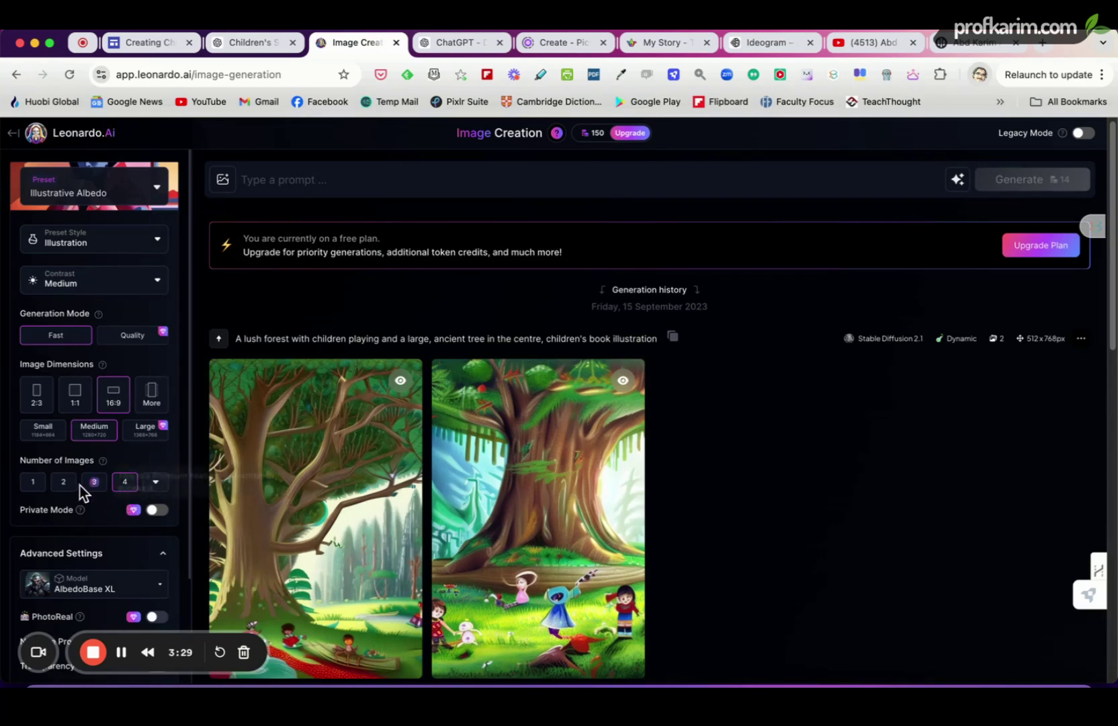
Step: Switch on Negative Prompt, try its new field, then return to the main prompt box
mouse_move(101, 455)
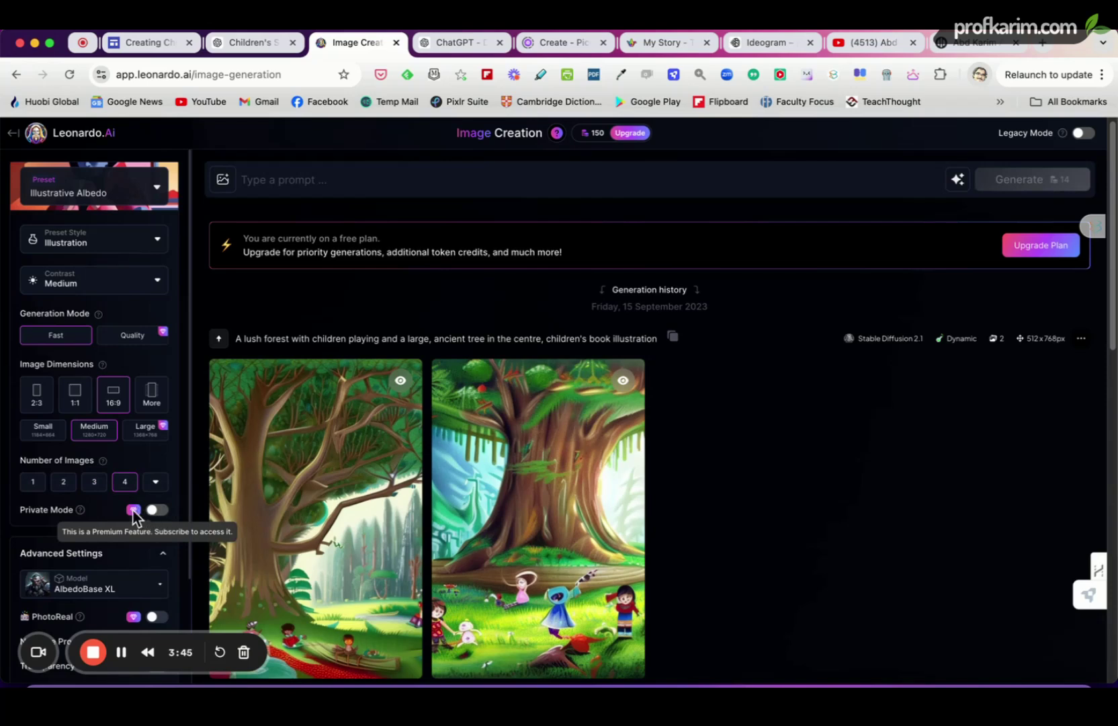
scroll(144, 558, down, 4)
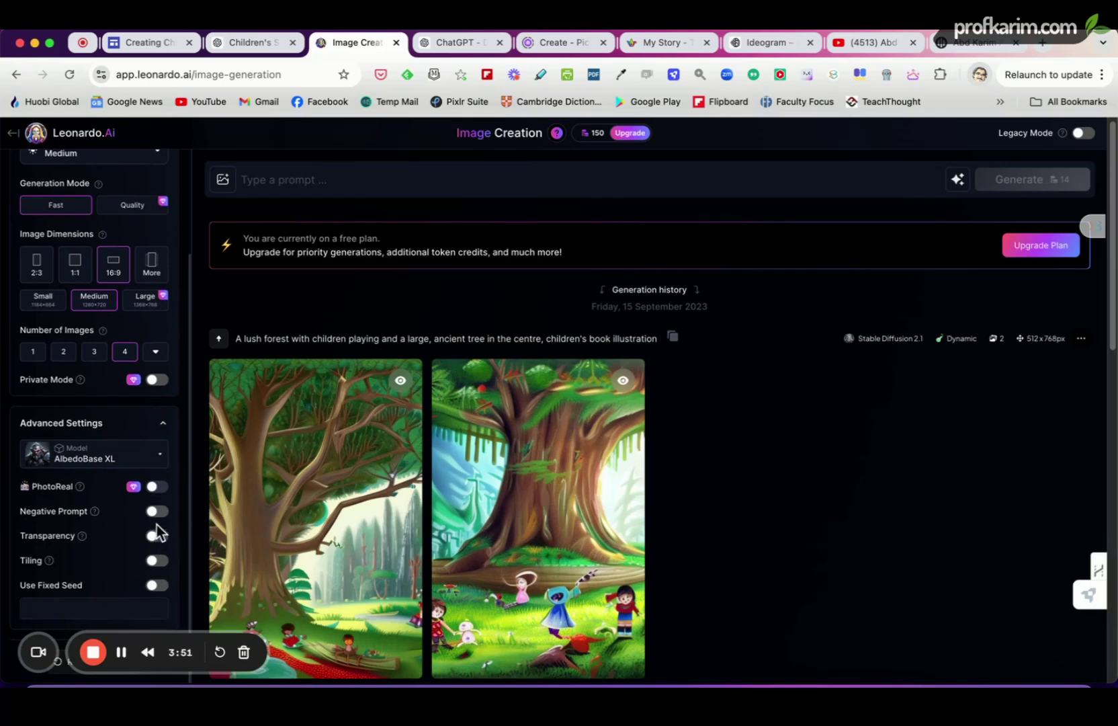
click(154, 513)
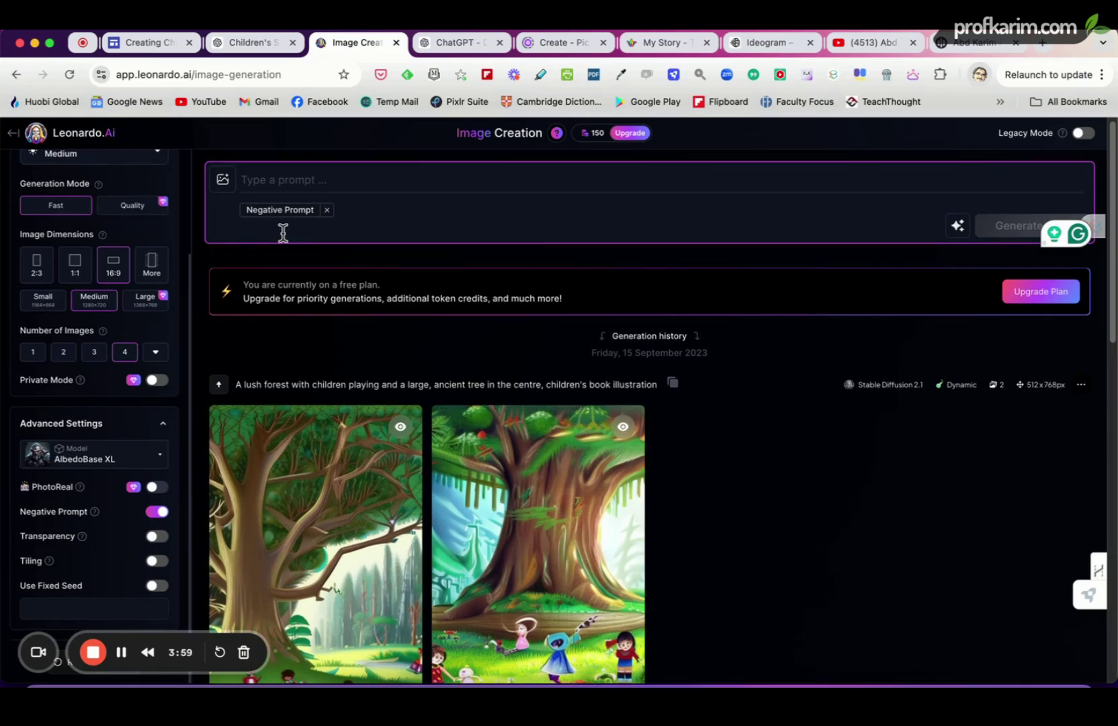
click(283, 232)
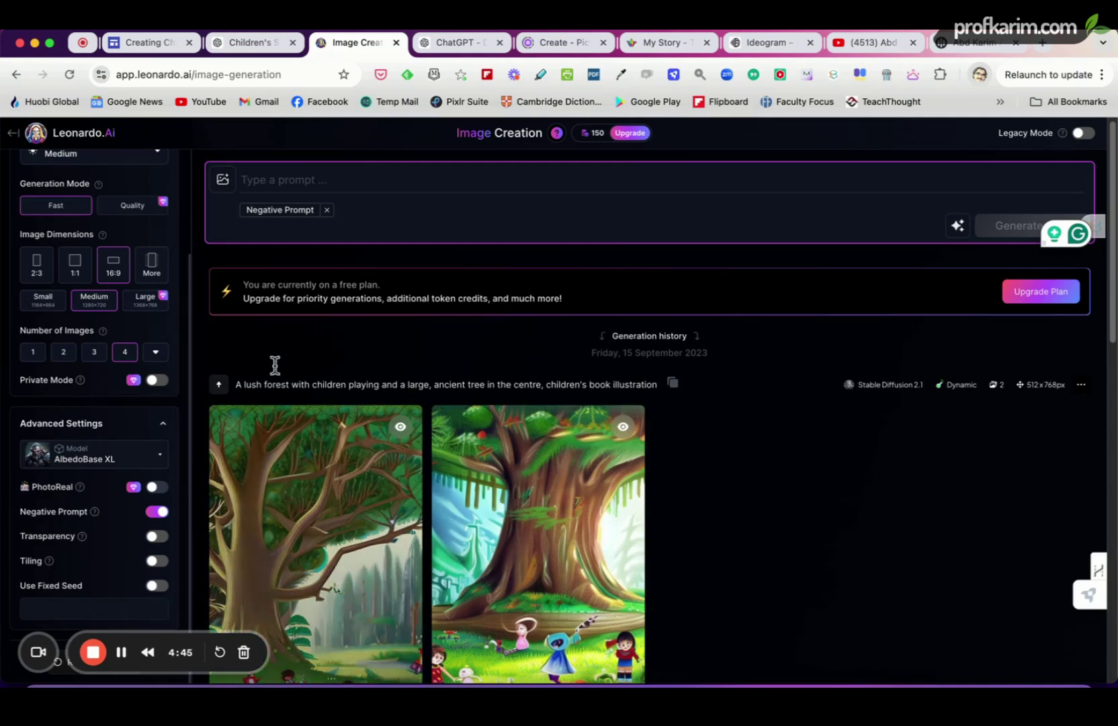
scroll(427, 227, up, 1)
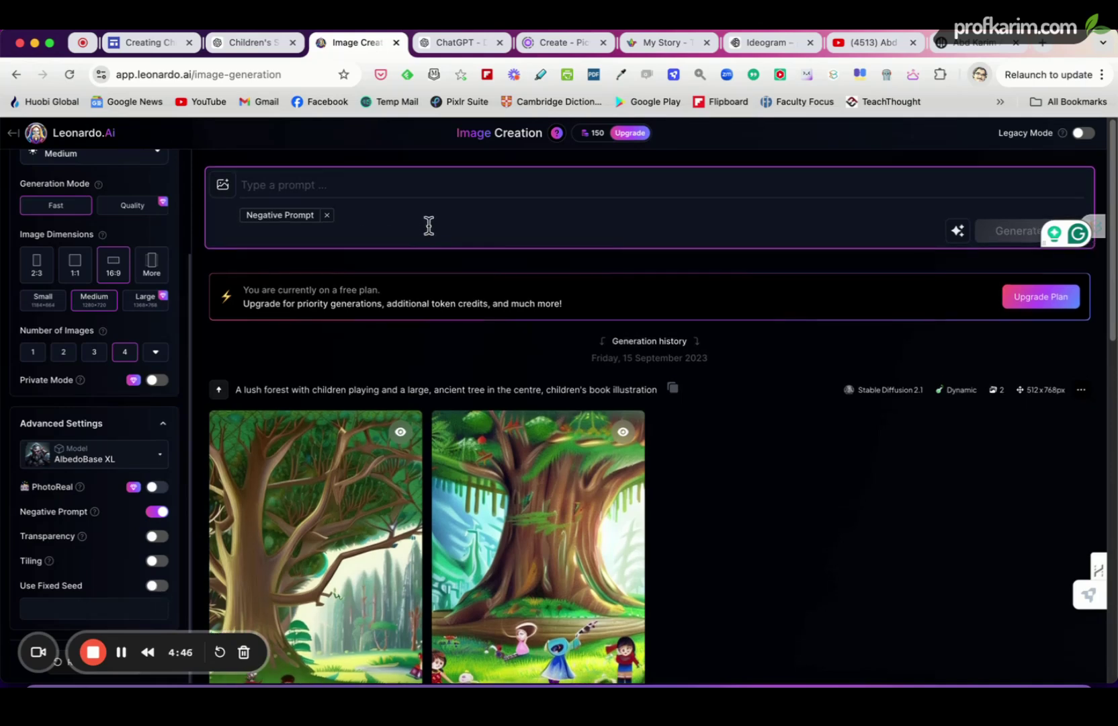
click(303, 188)
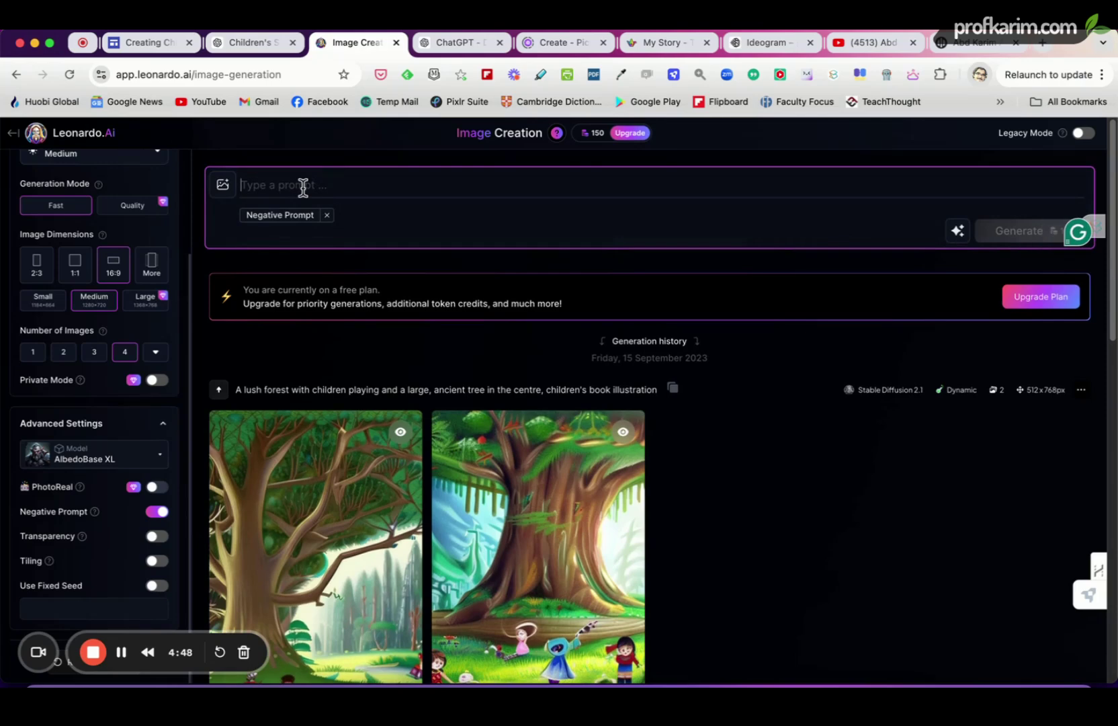
Step: Review Nur's character details in the original ChatGPT request
click(248, 43)
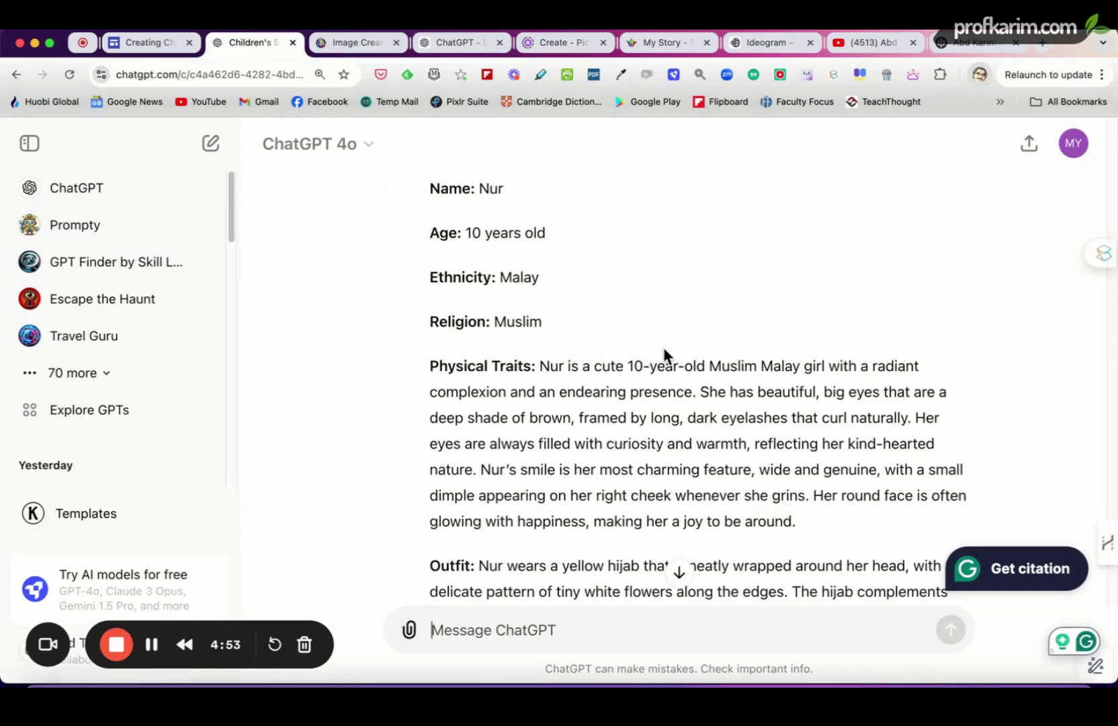
scroll(664, 347, up, 5)
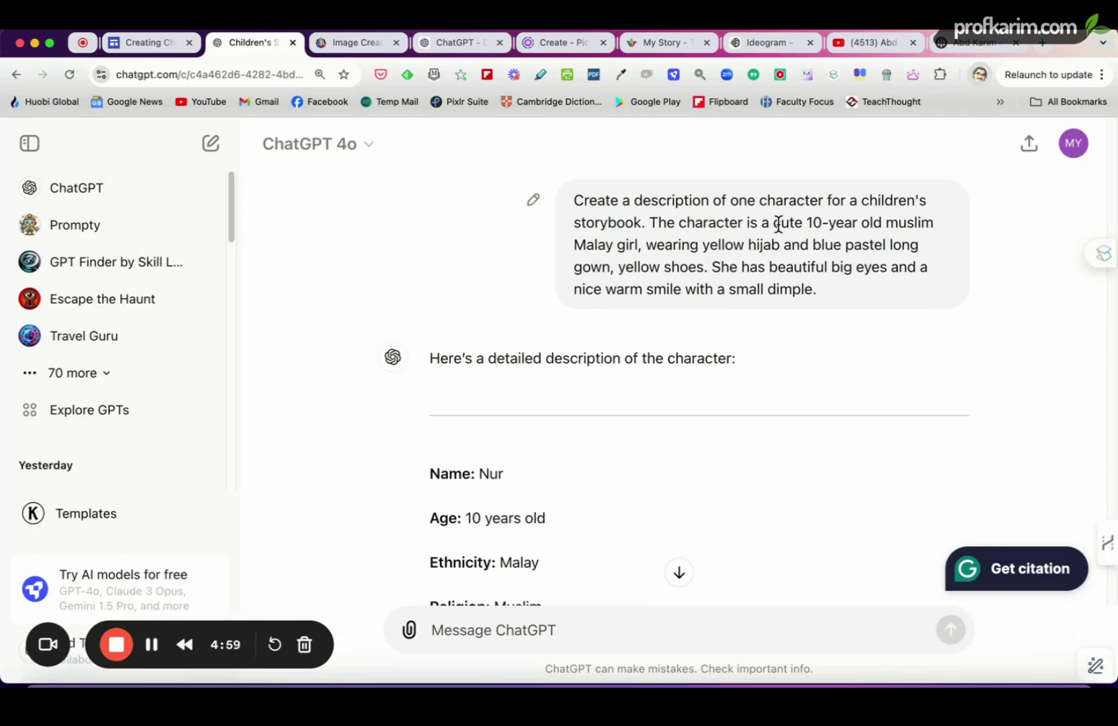
drag(780, 224, 876, 280)
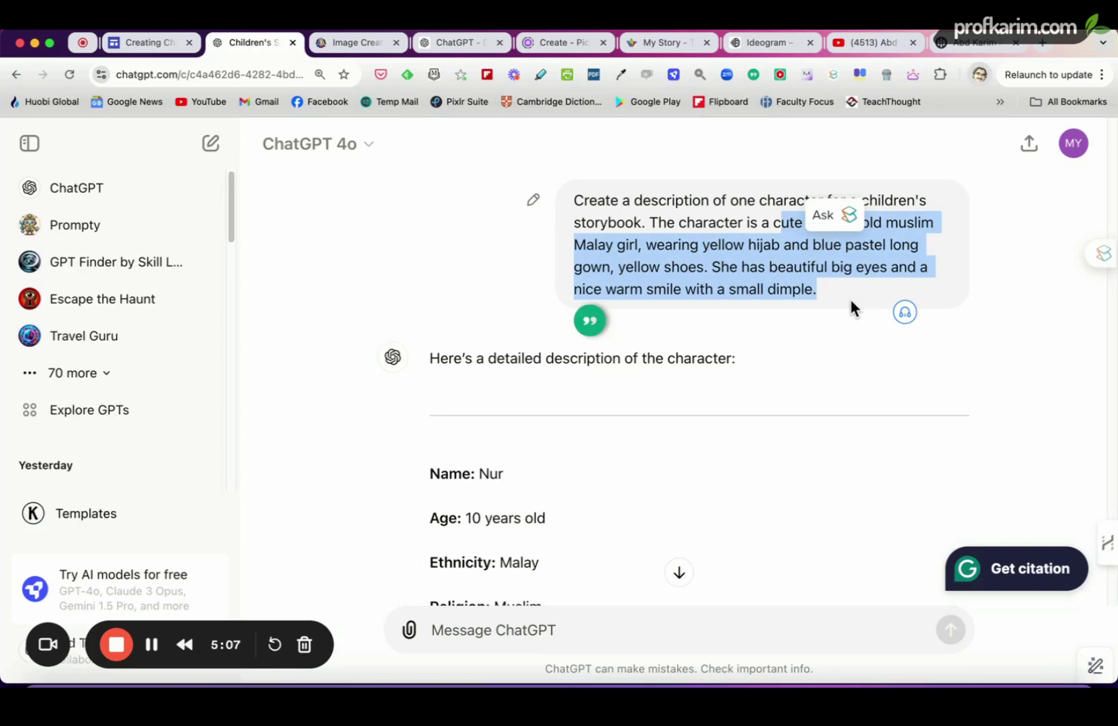
mouse_move(894, 264)
scroll(979, 300, up, 1)
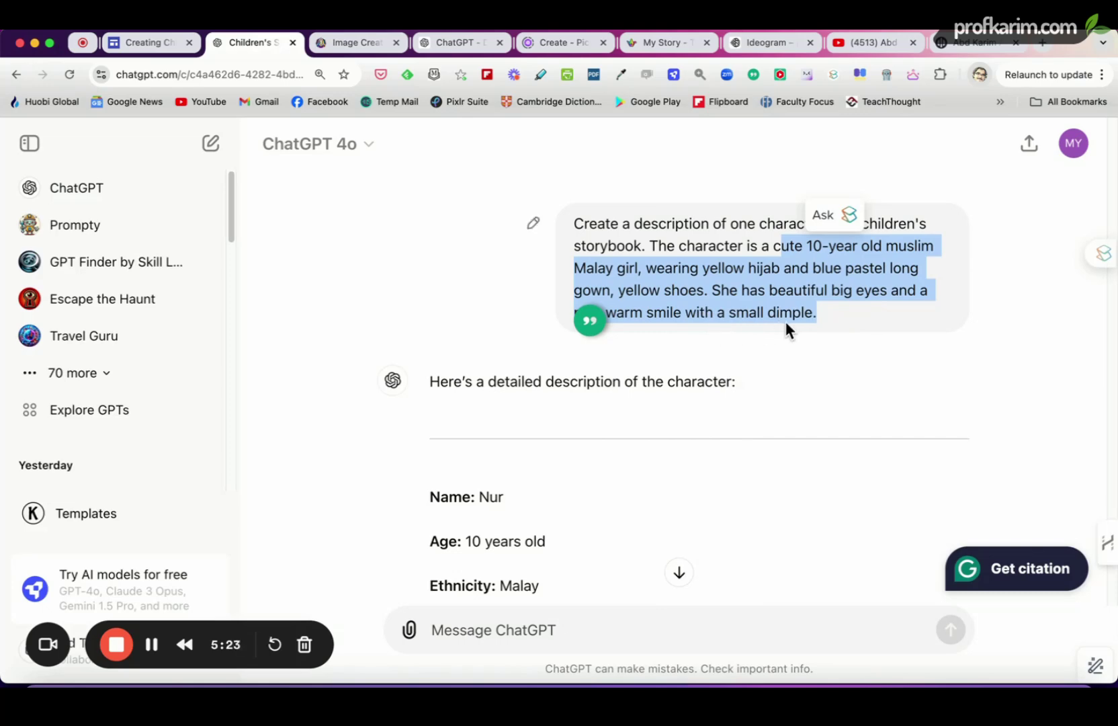
Step: Copy the reply paragraph describing Nur, from 'Nur' to 'goes.'
scroll(787, 321, down, 3)
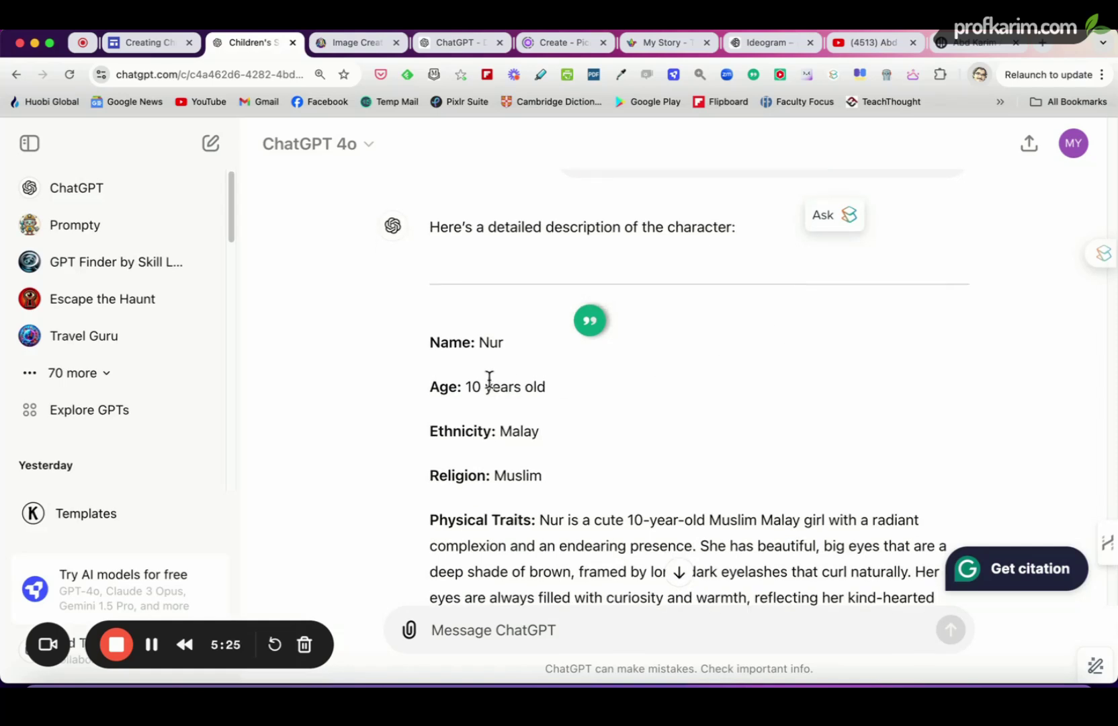
scroll(488, 380, down, 3)
scroll(488, 379, down, 1)
scroll(491, 326, down, 1)
scroll(488, 334, down, 3)
scroll(811, 457, down, 2)
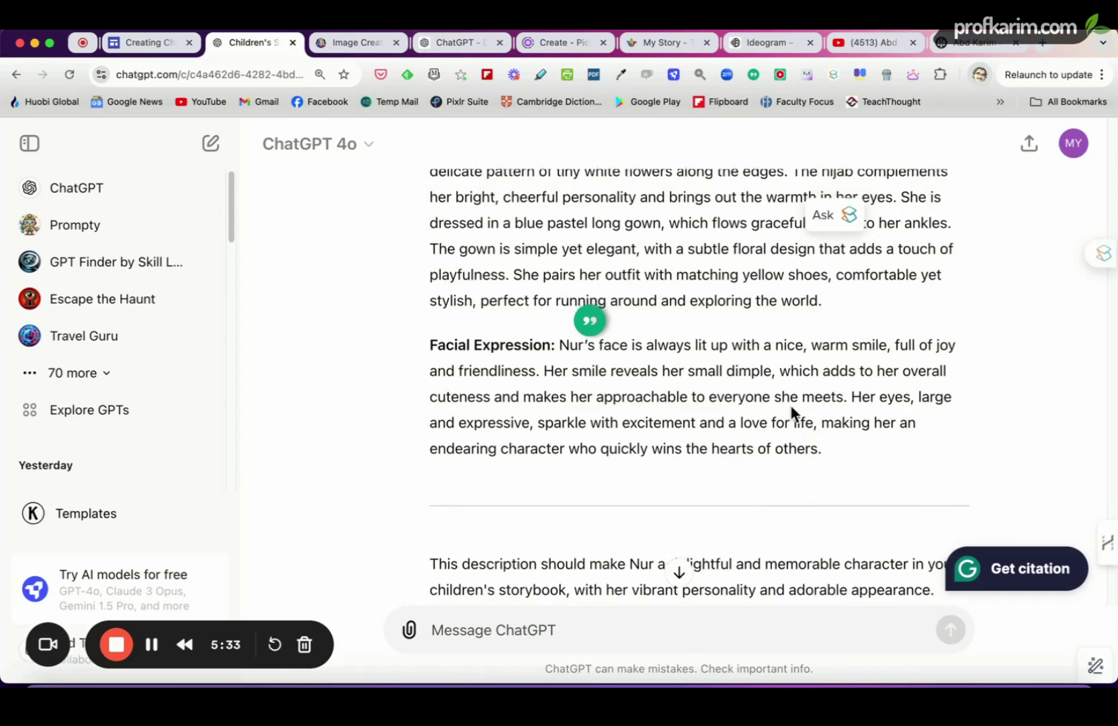
scroll(790, 405, down, 3)
scroll(790, 407, down, 1)
drag(773, 450, 814, 478)
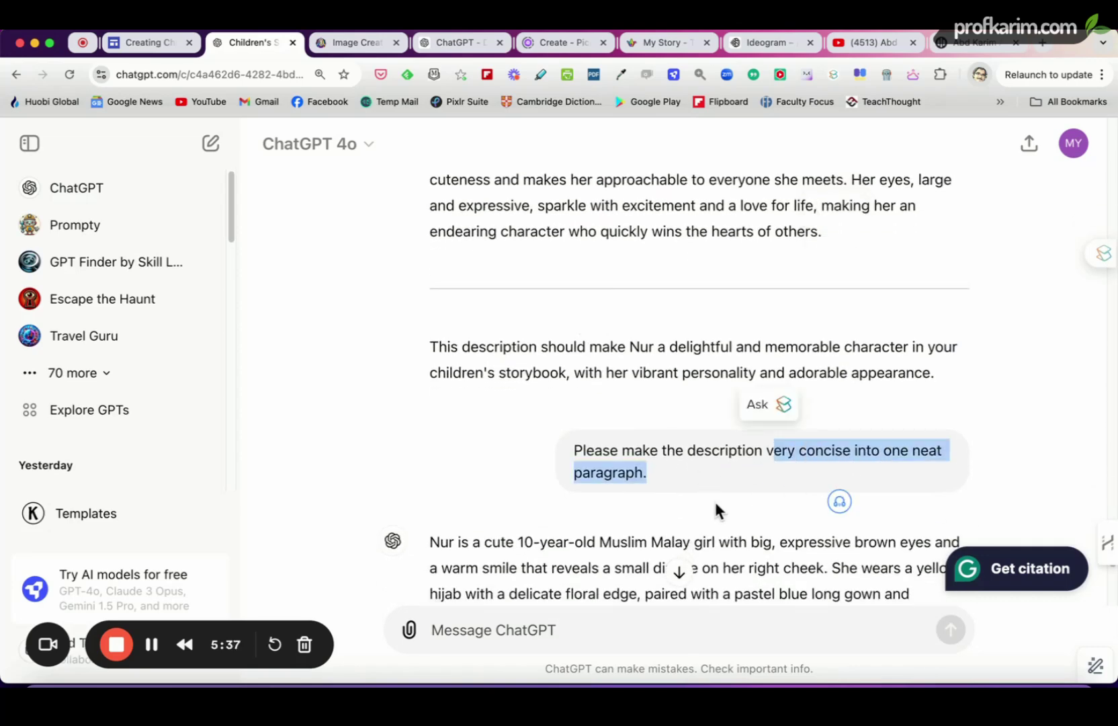
scroll(717, 507, down, 3)
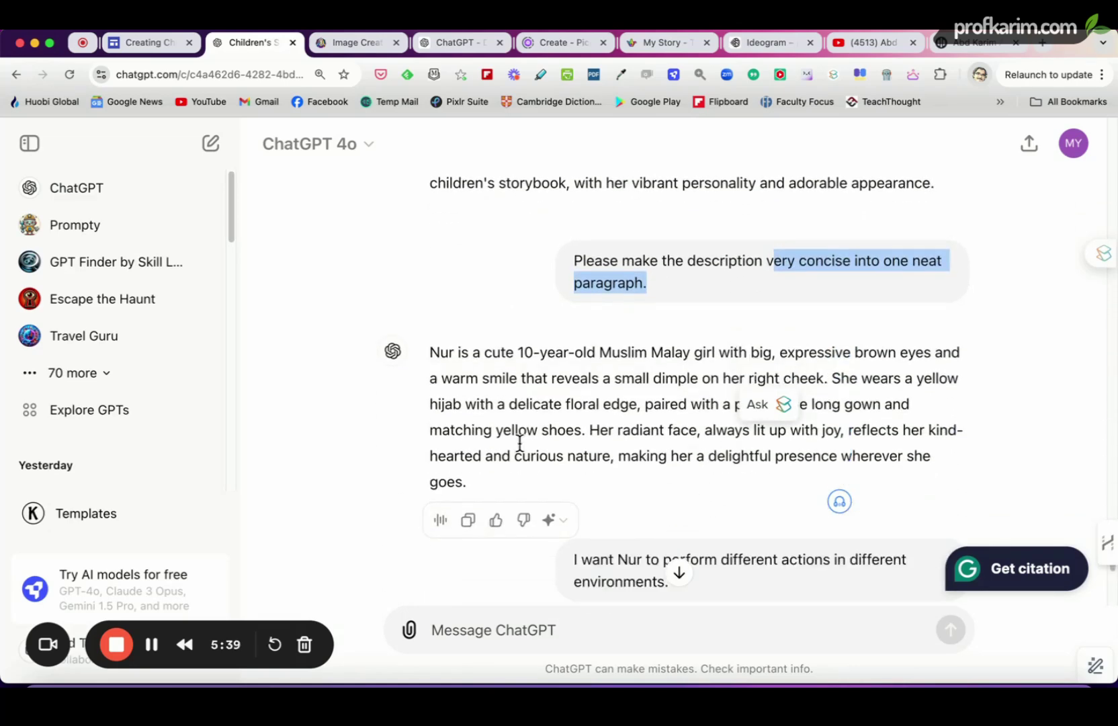
drag(428, 351, 517, 482)
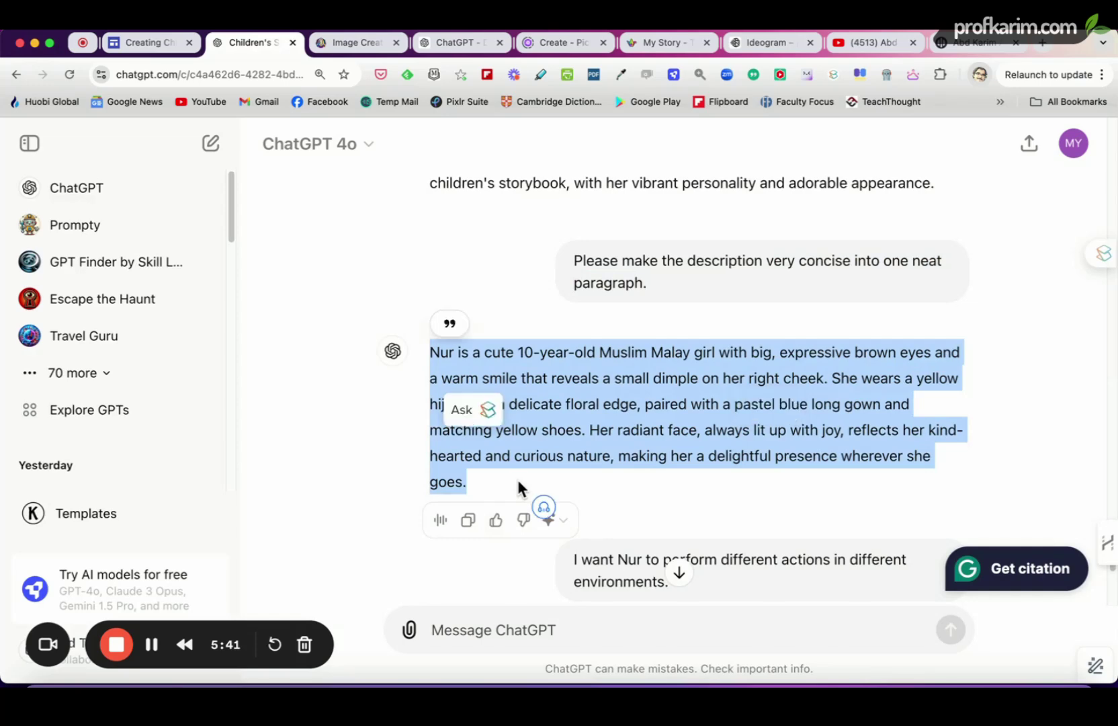
right_click(605, 386)
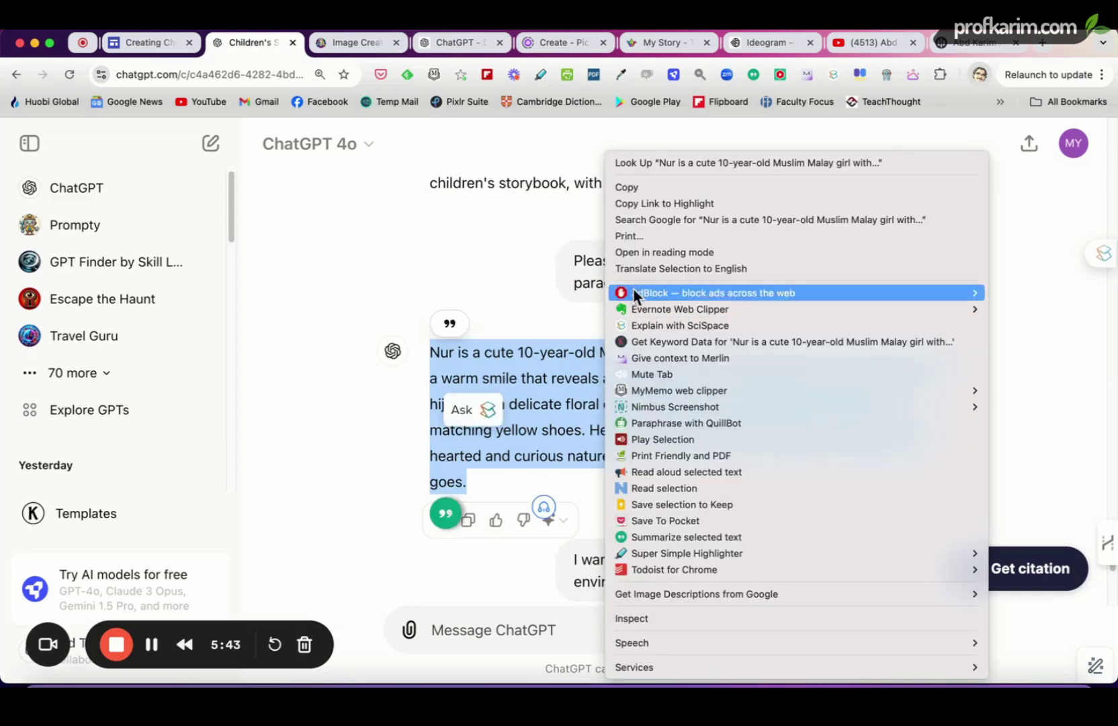
click(625, 187)
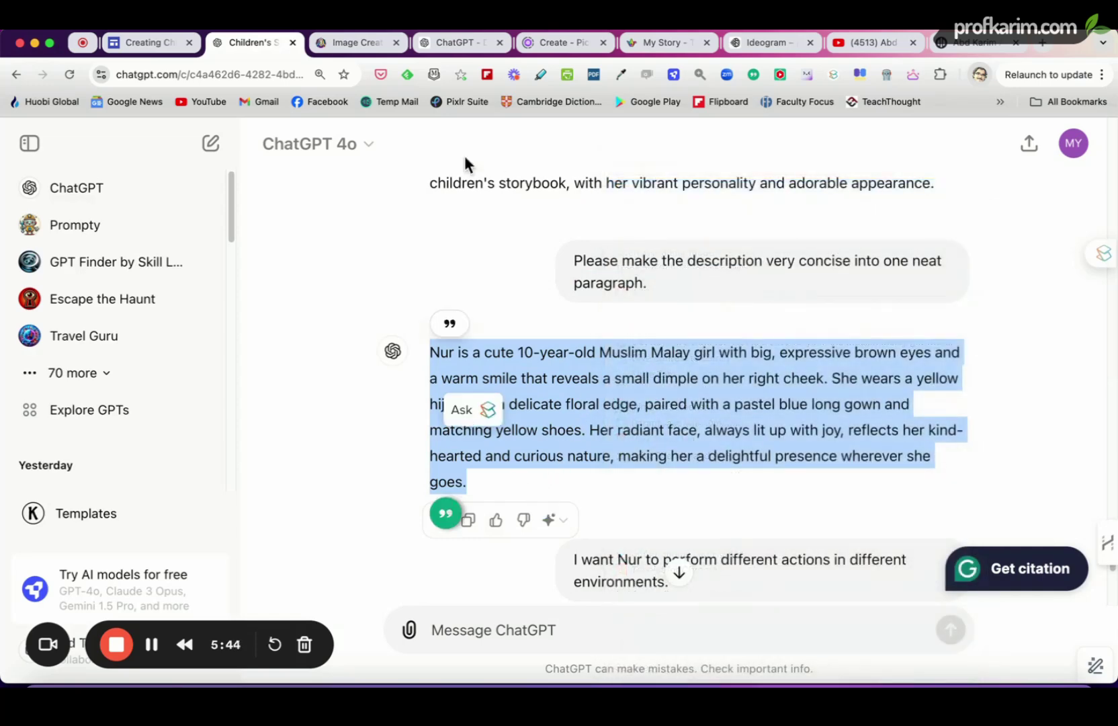
Step: Paste Nur's description into the Leonardo.Ai prompt and append 'Disney Pixar style.'
click(354, 43)
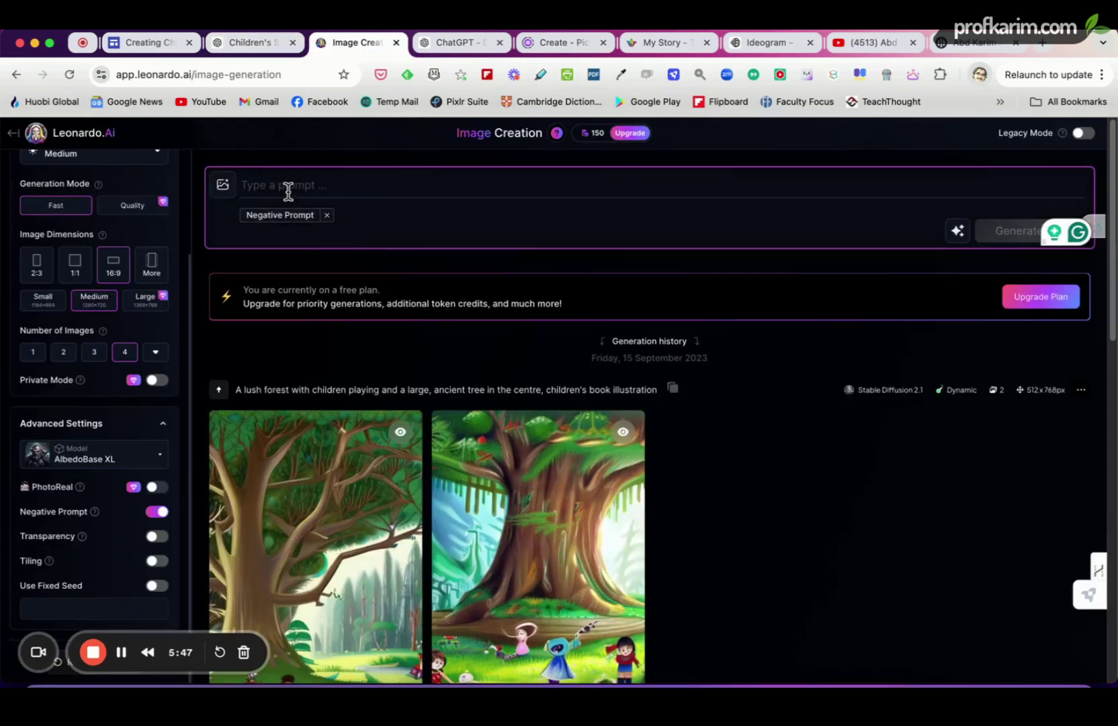
click(288, 192)
right_click(286, 182)
click(315, 294)
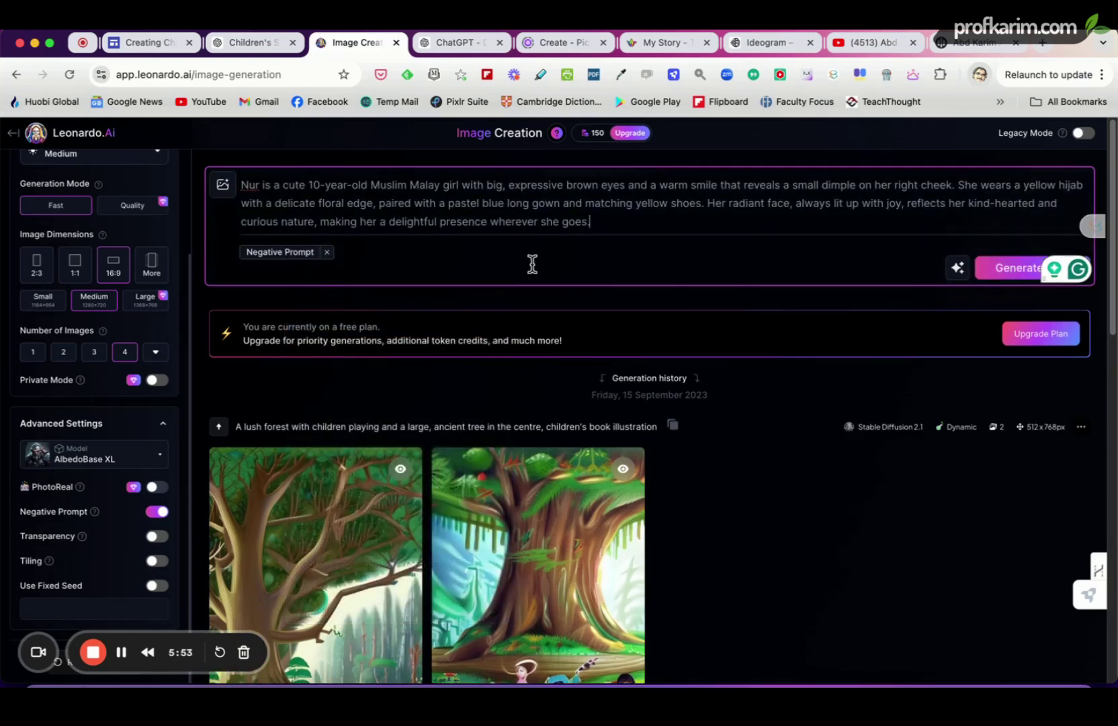
drag(622, 221, 240, 190)
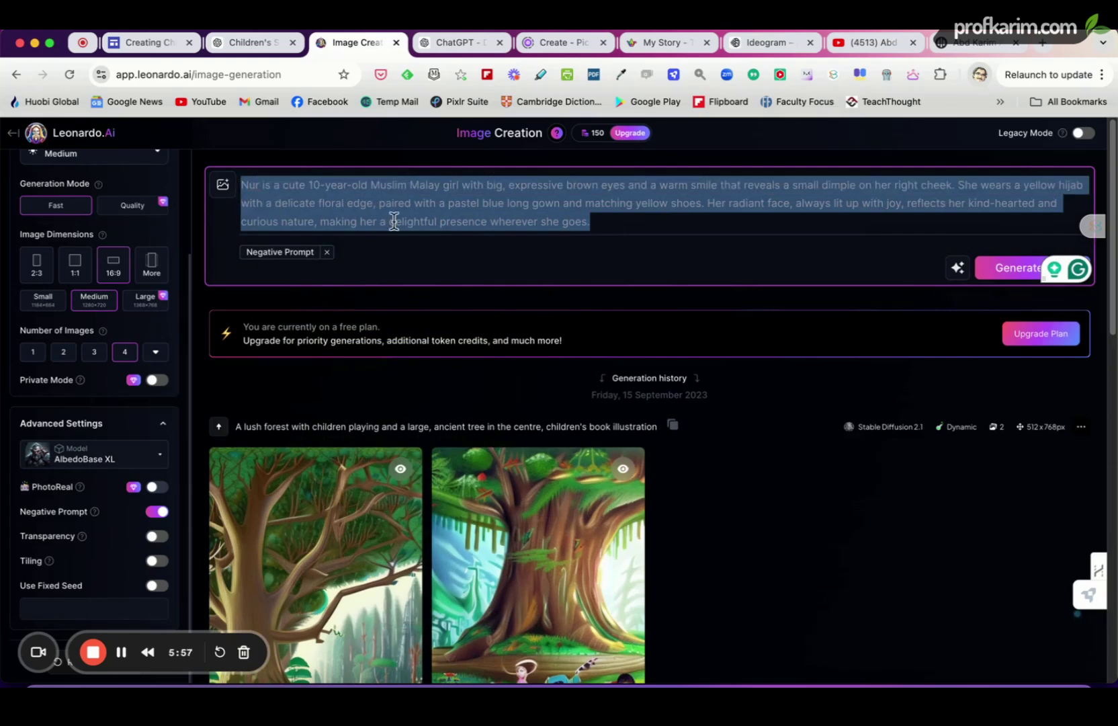
click(603, 225)
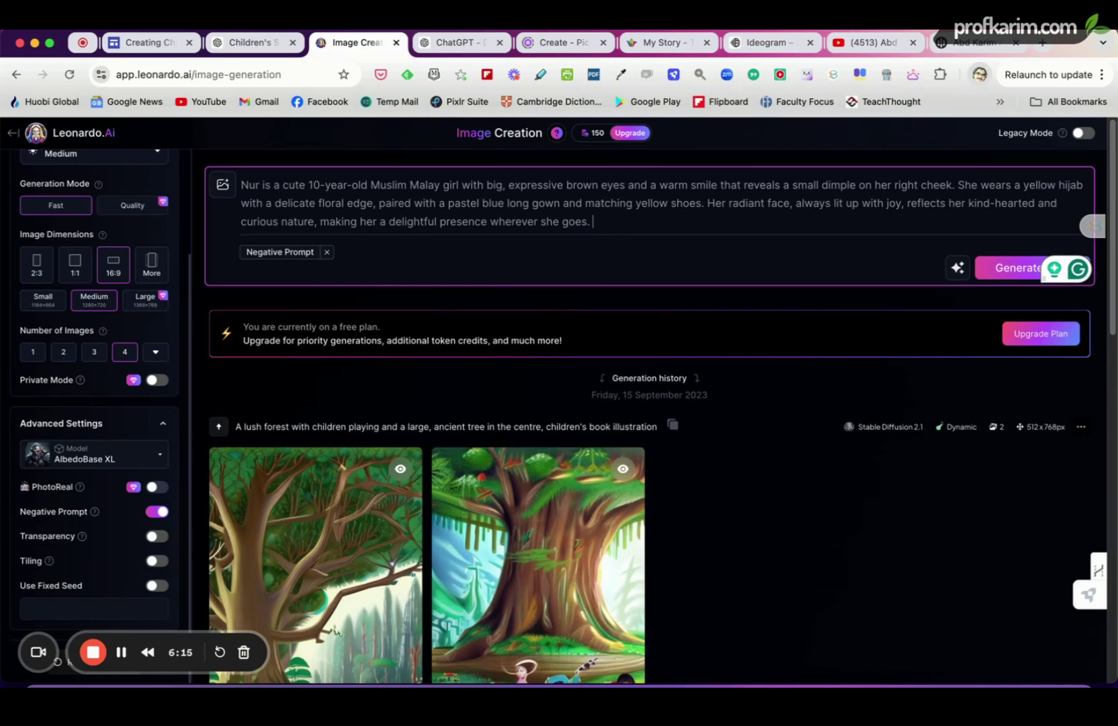
text(Disney Pixar style)
text(.)
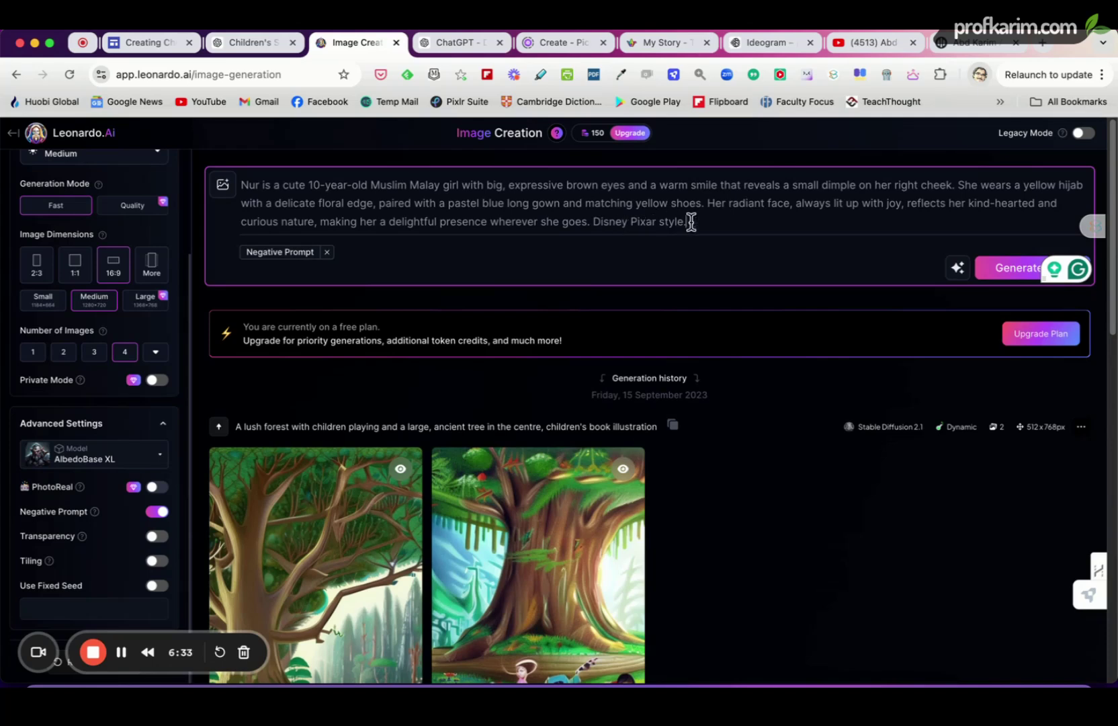
Step: Generate four 1368×768 AlbedoBase XL images of Nur in a yellow hijab
click(1013, 279)
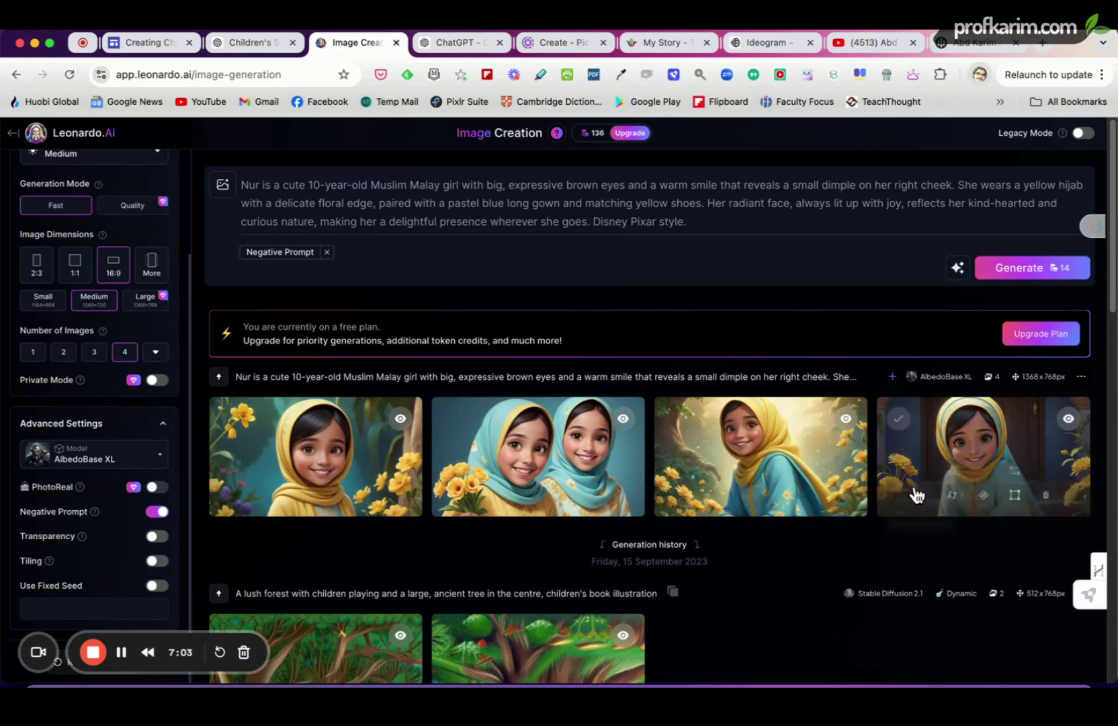
mouse_move(789, 467)
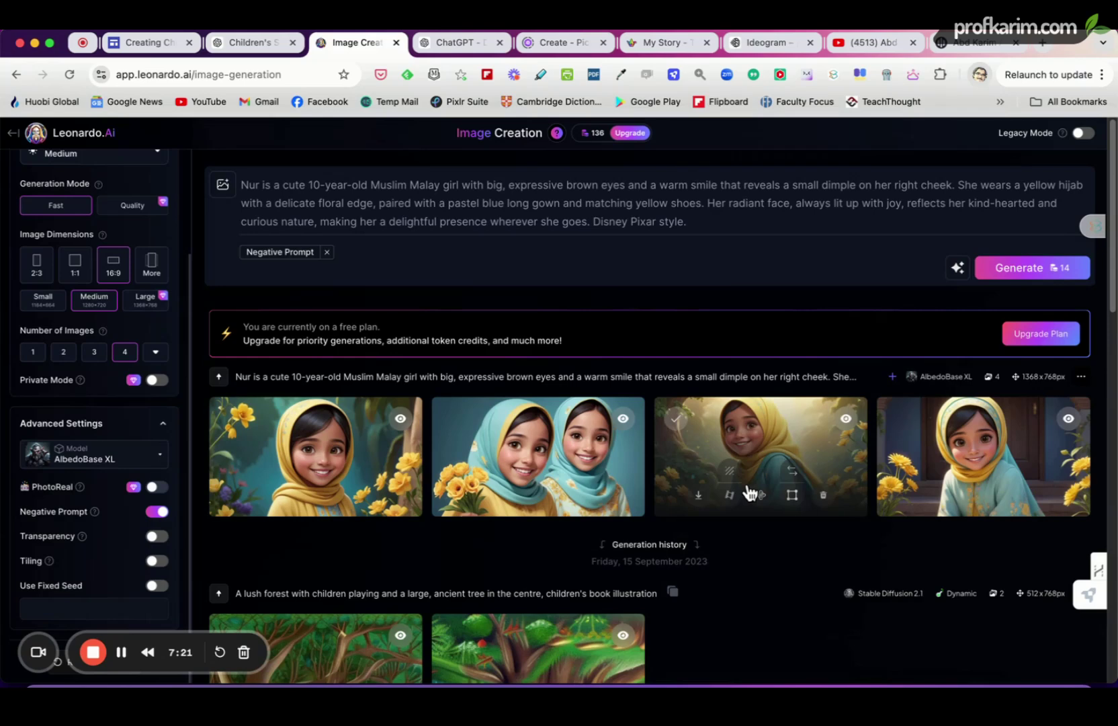
click(1082, 378)
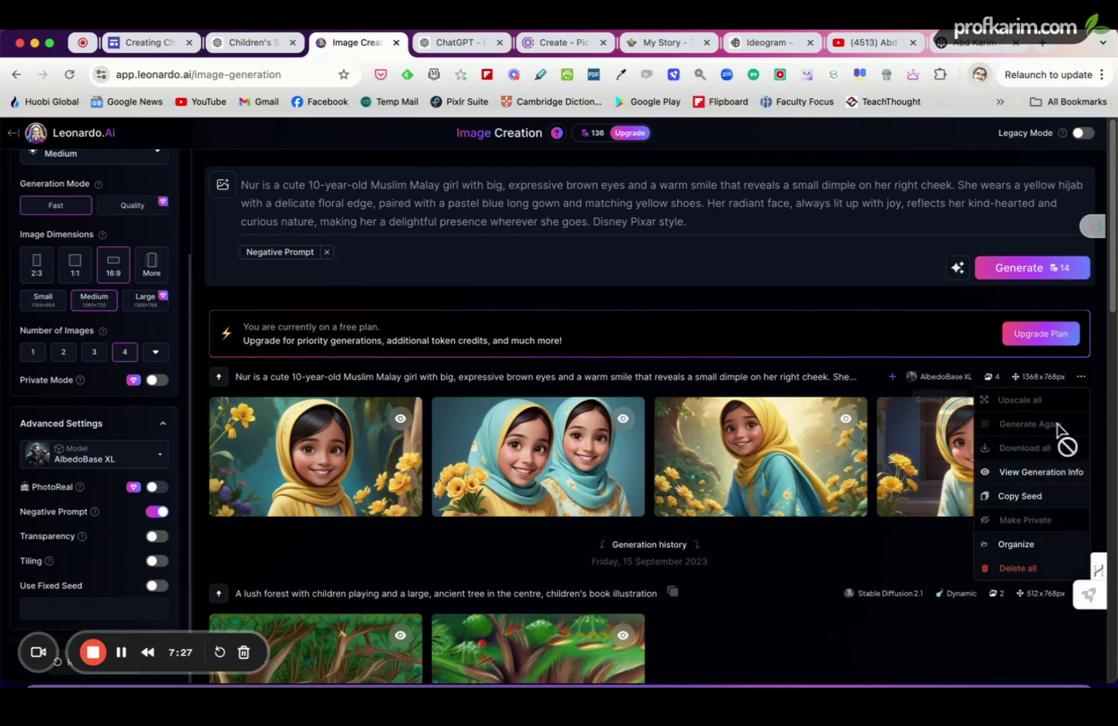
click(1016, 500)
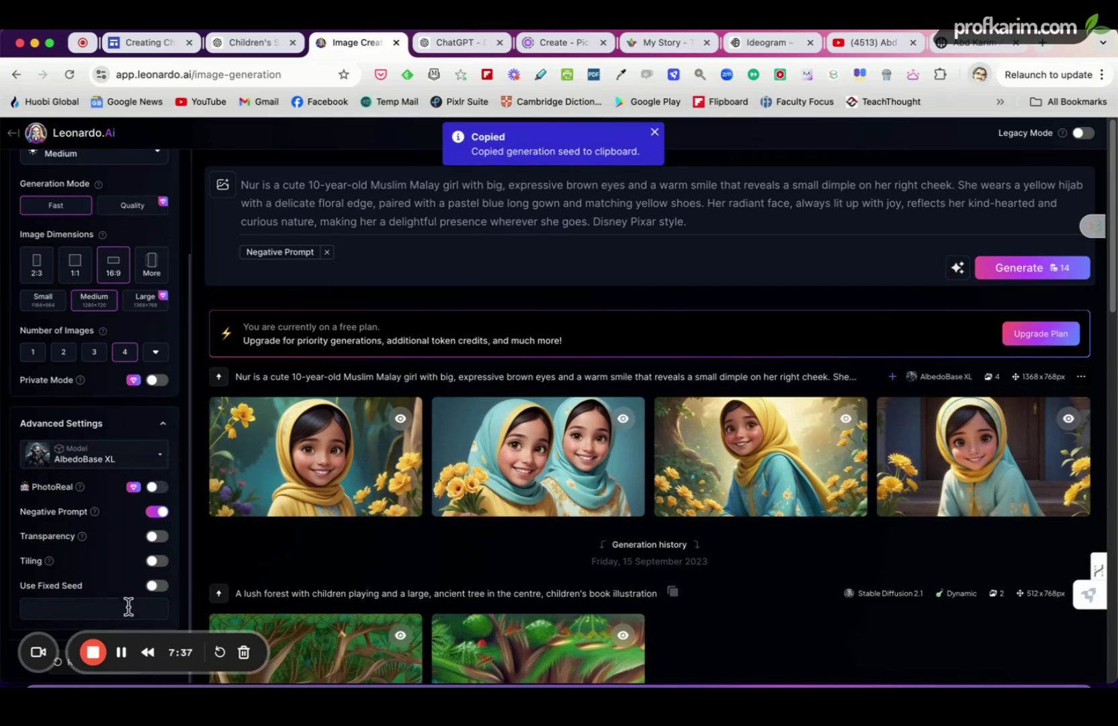
click(156, 587)
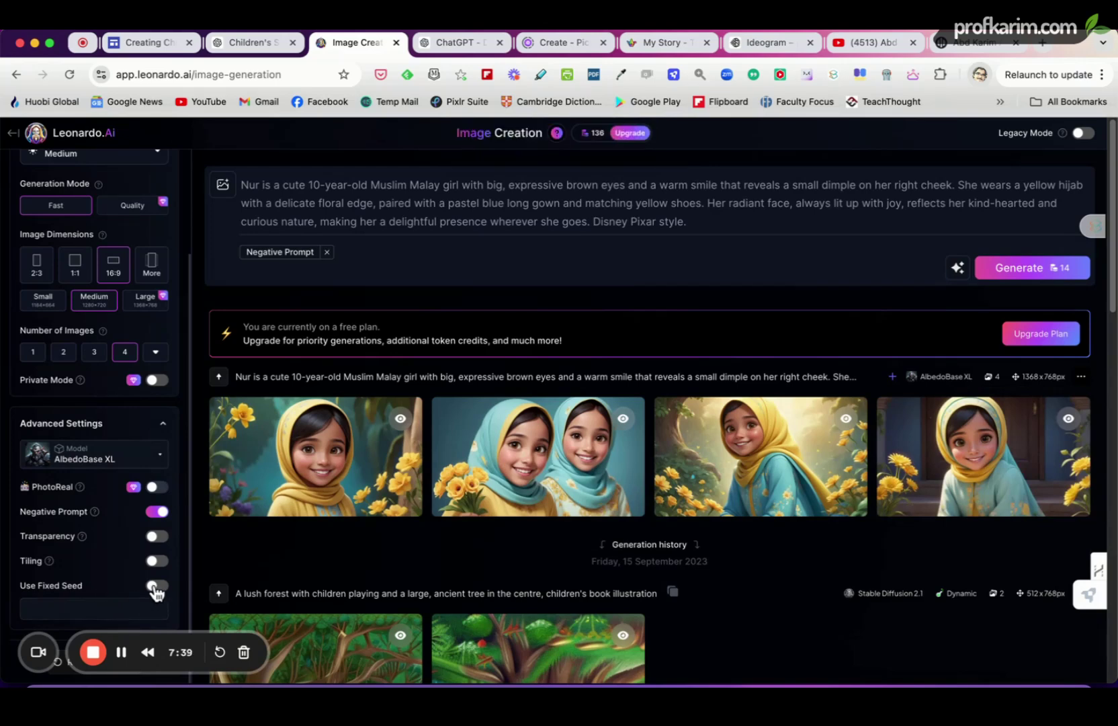
click(75, 607)
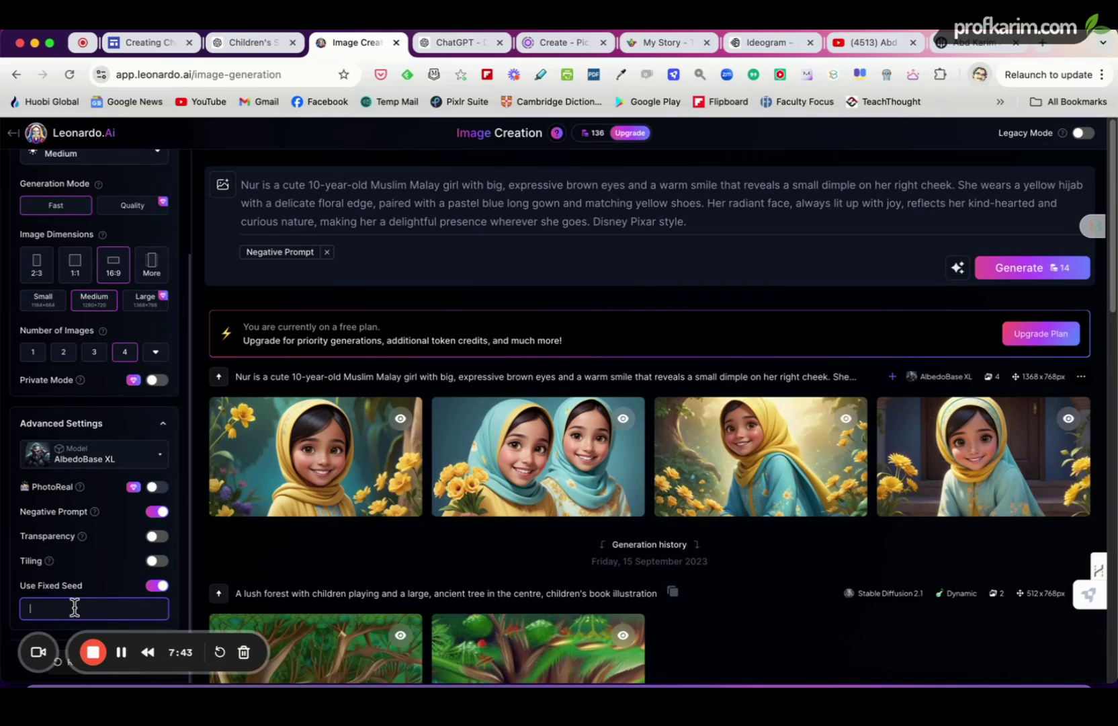
key(super+v)
Step: Check the prompt text, then go back to ChatGPT's Playground, Garden and Classroom scene prompts
drag(706, 222, 230, 200)
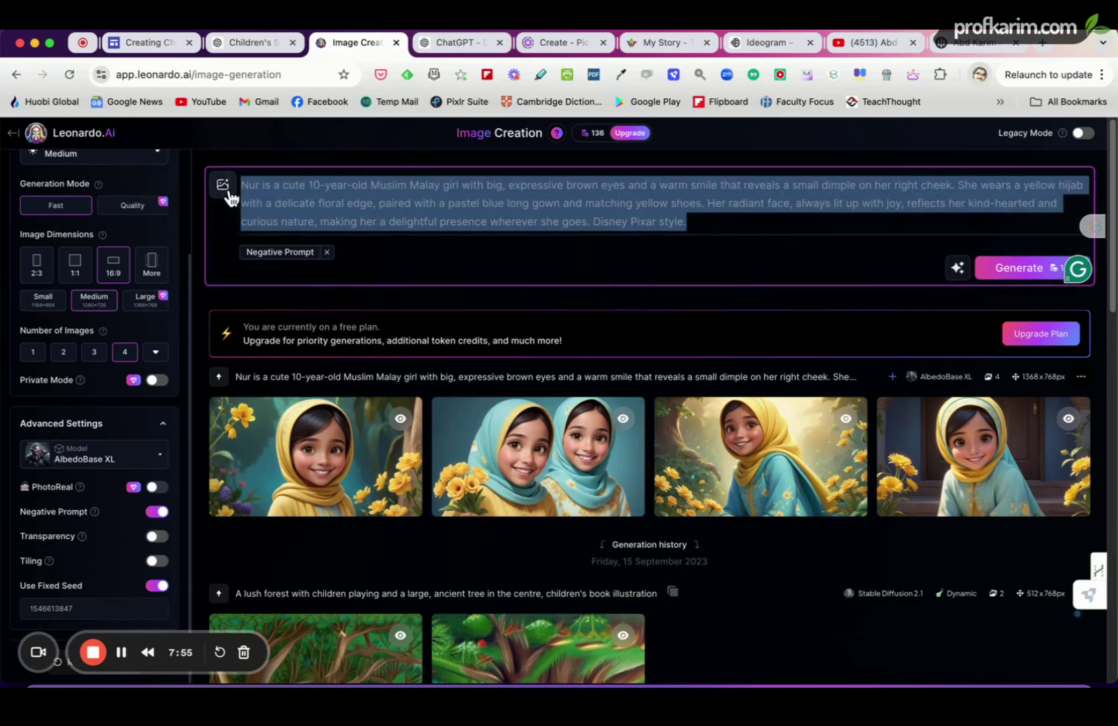
click(724, 224)
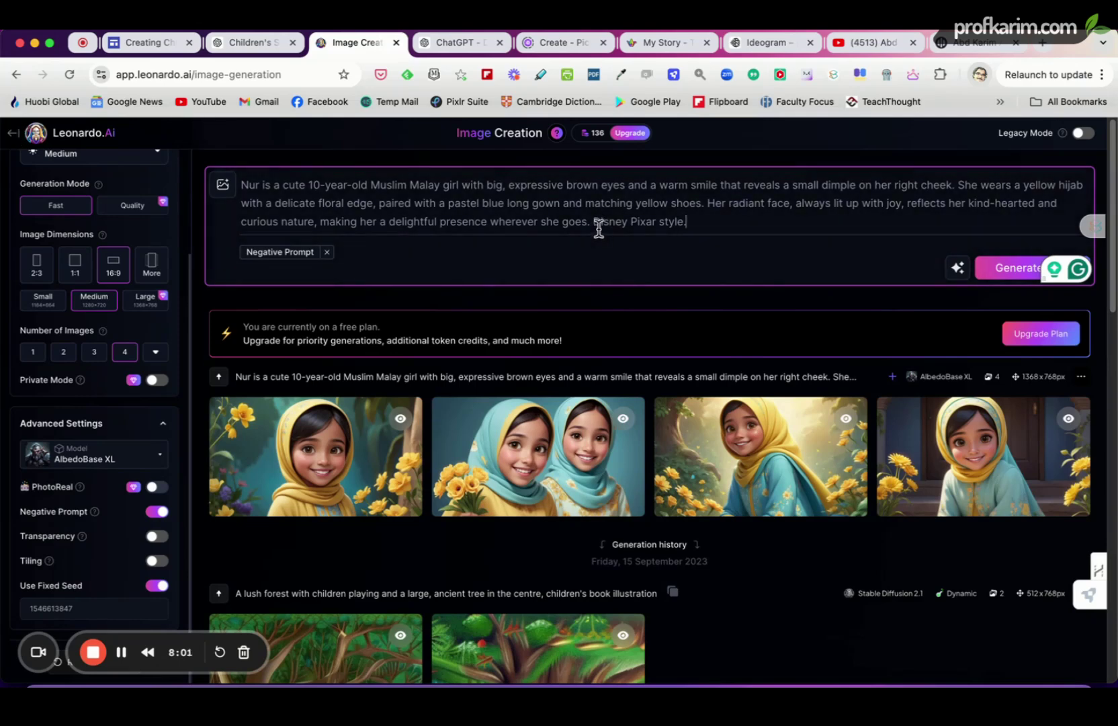
click(250, 43)
Step: Select the Playground action 'is laughing joyfully … rushes past her.' and return to Leonardo.Ai
scroll(717, 429, down, 10)
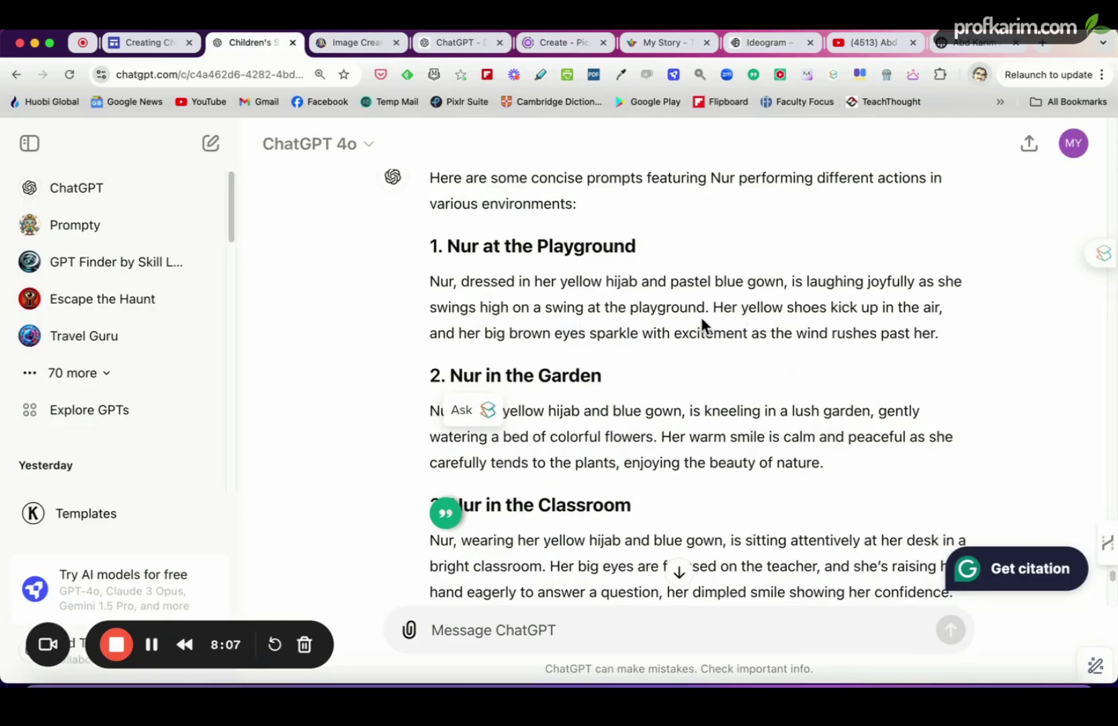
drag(706, 307, 617, 307)
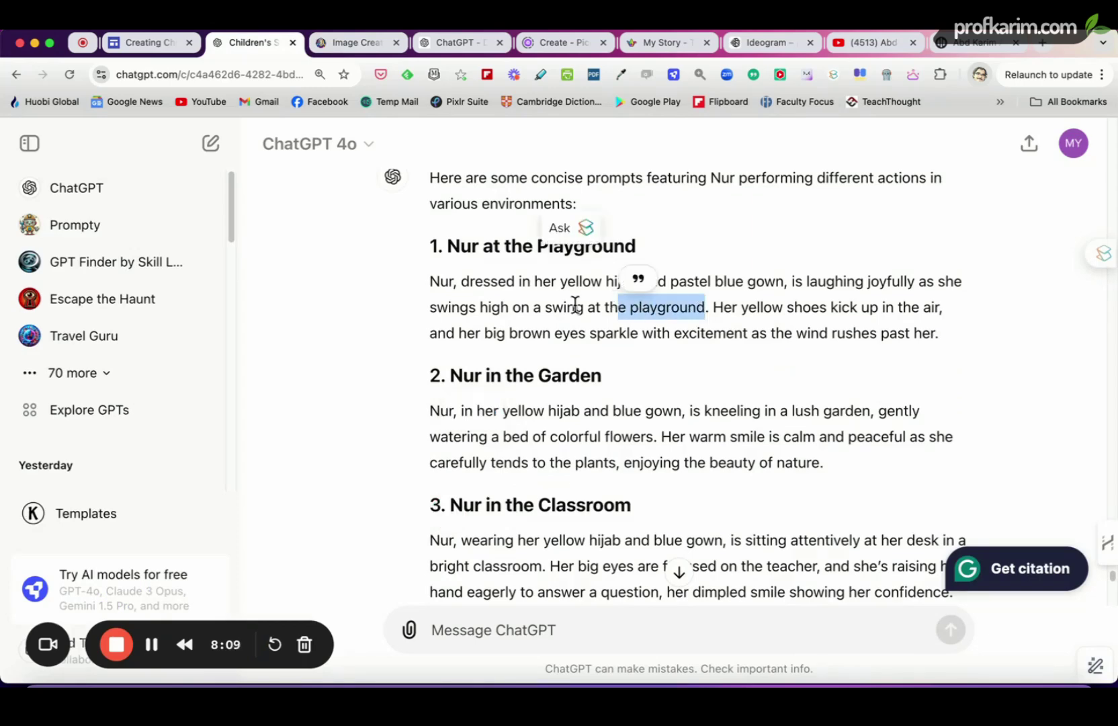
click(565, 307)
drag(784, 281, 430, 279)
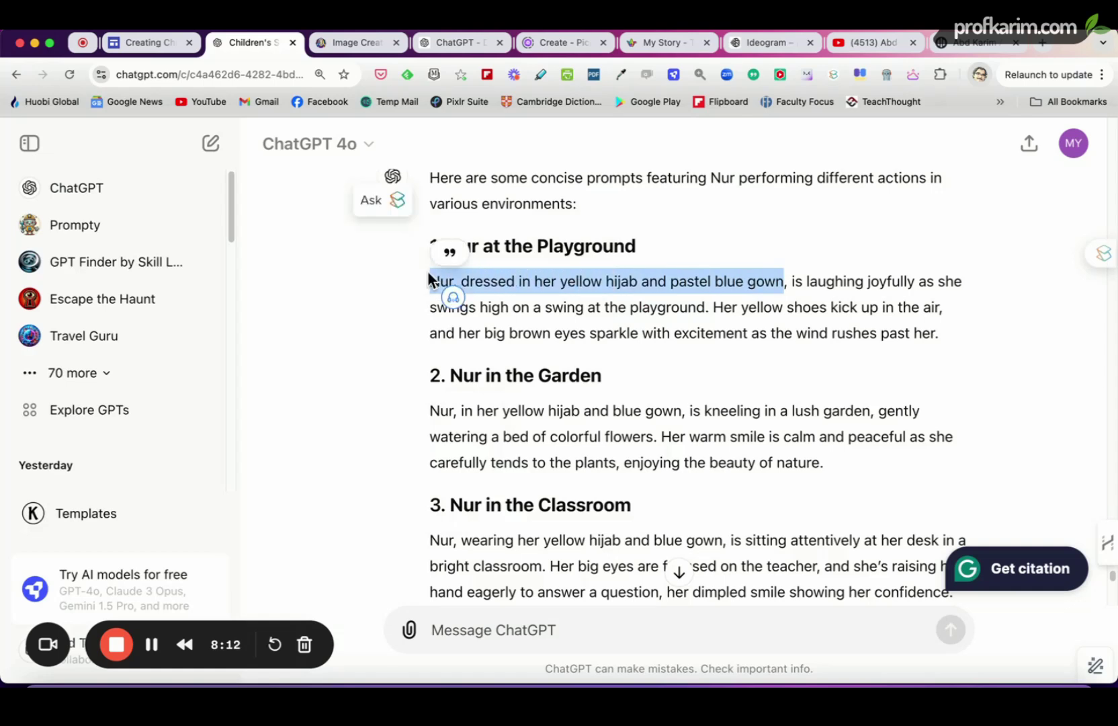
click(810, 303)
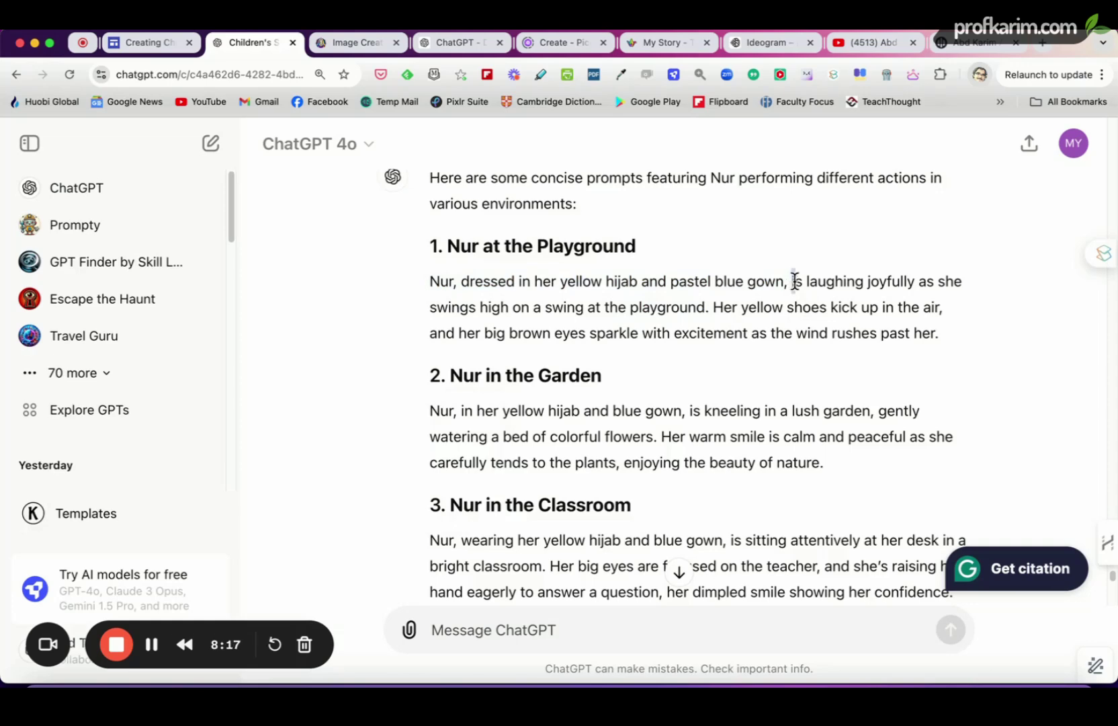
drag(794, 281, 703, 311)
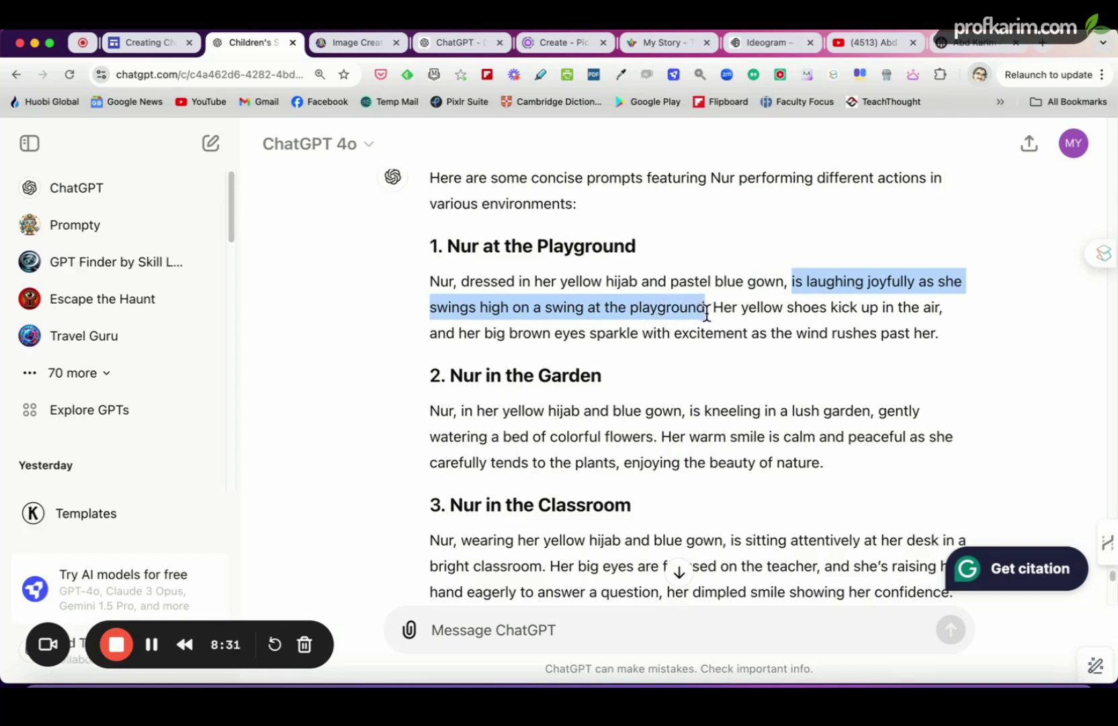
drag(706, 313, 940, 329)
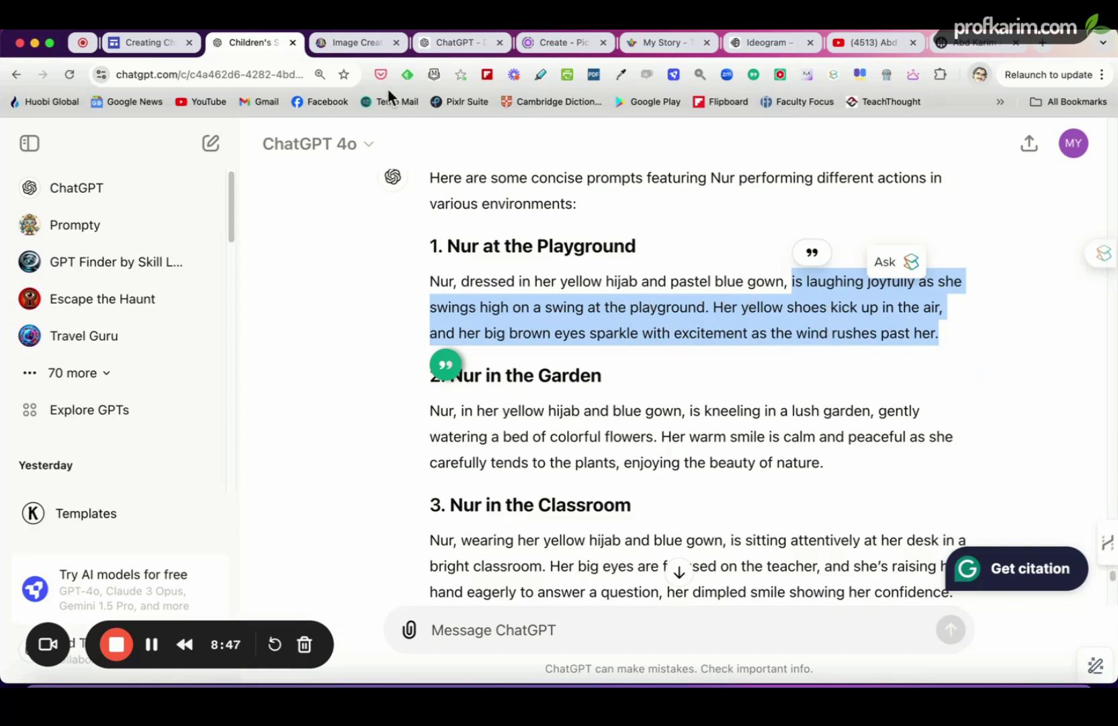
click(345, 44)
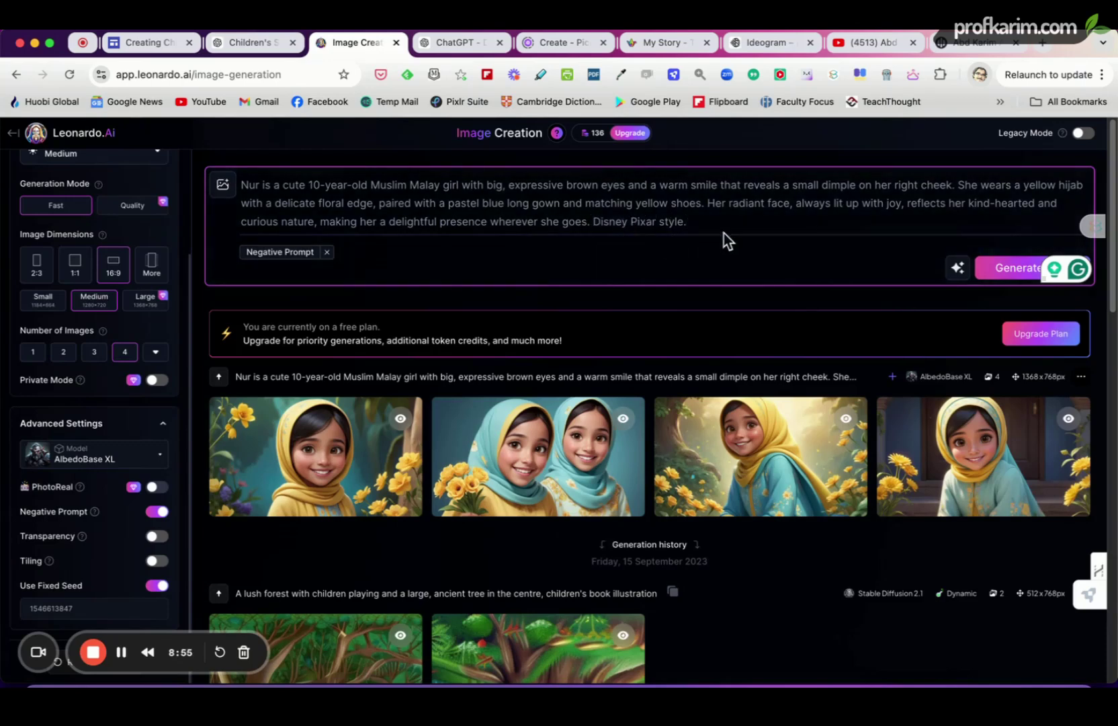
Step: Insert 'Nur is laughing joyfully as she swings high on a swing' before 'Disney Pixar style.'
key(super+v)
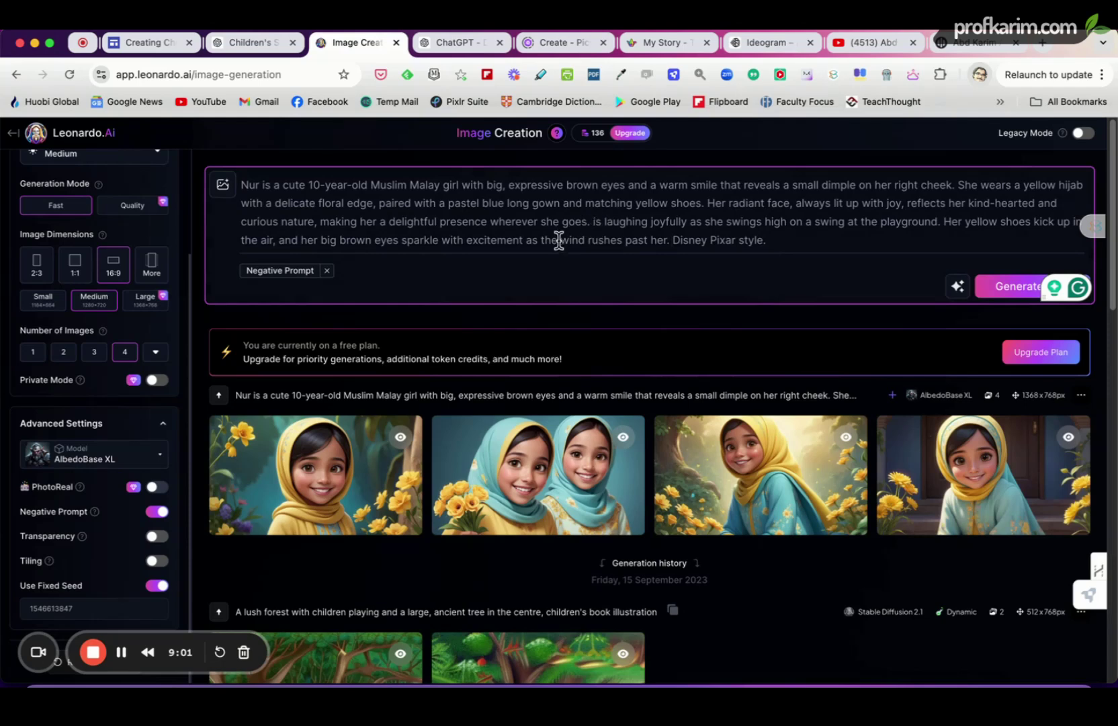
click(593, 222)
text(Nur)
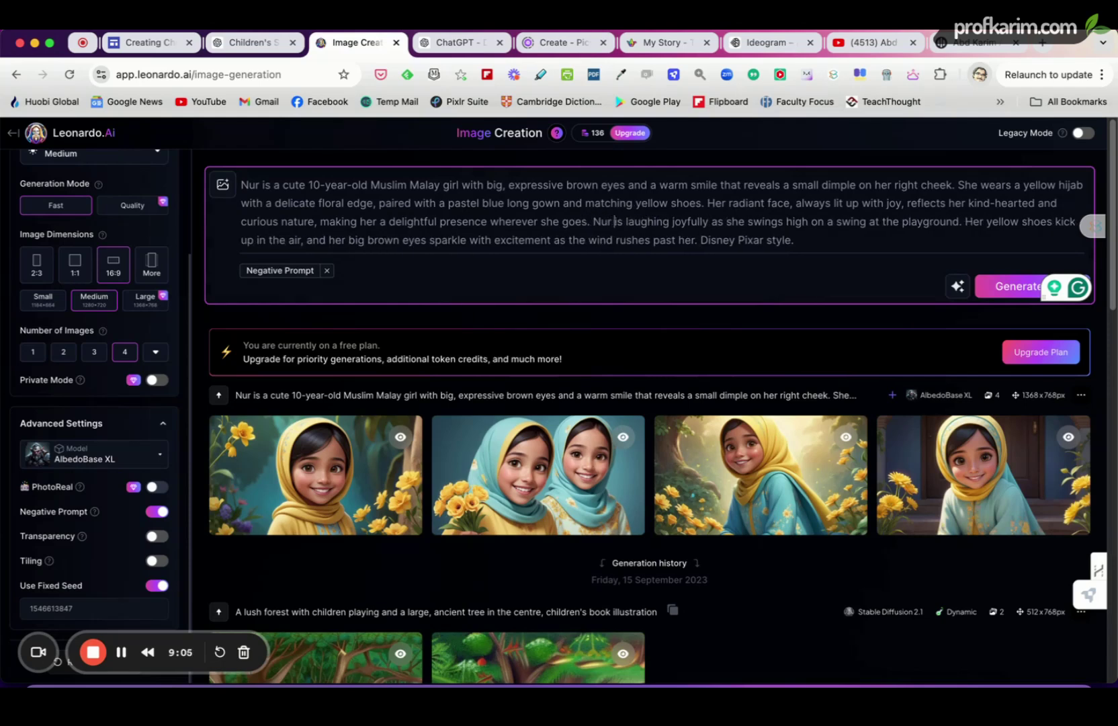
drag(593, 222, 697, 237)
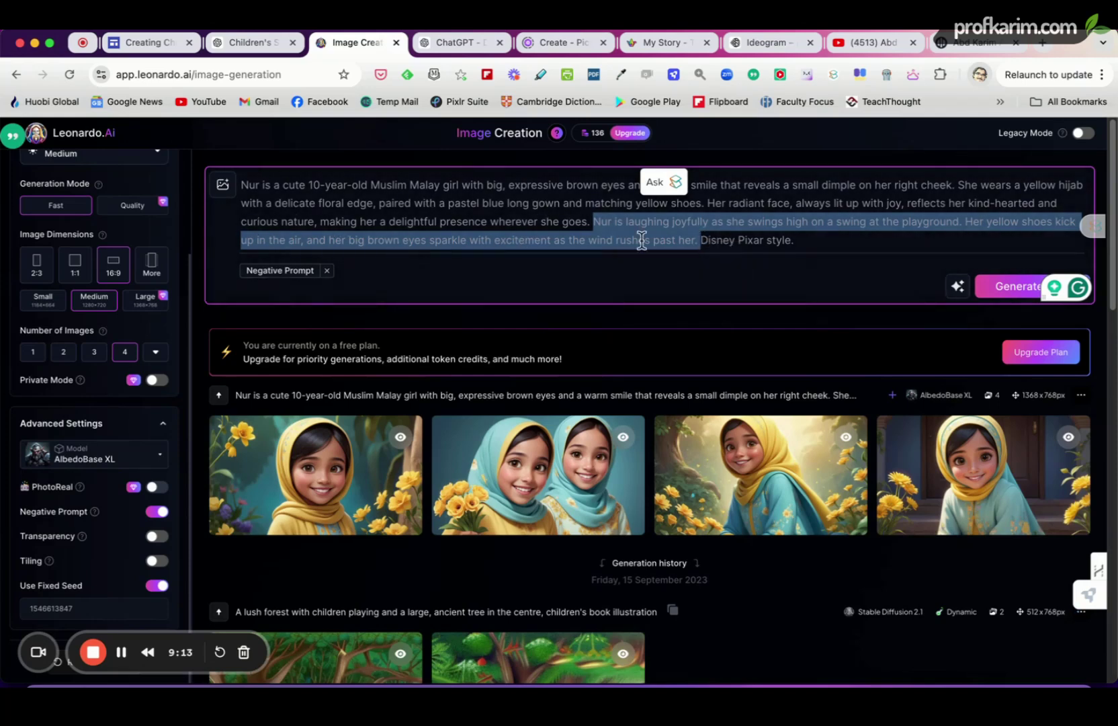
Step: Generate four playground swing images of Nur, then return to the ChatGPT scene prompts
click(1004, 292)
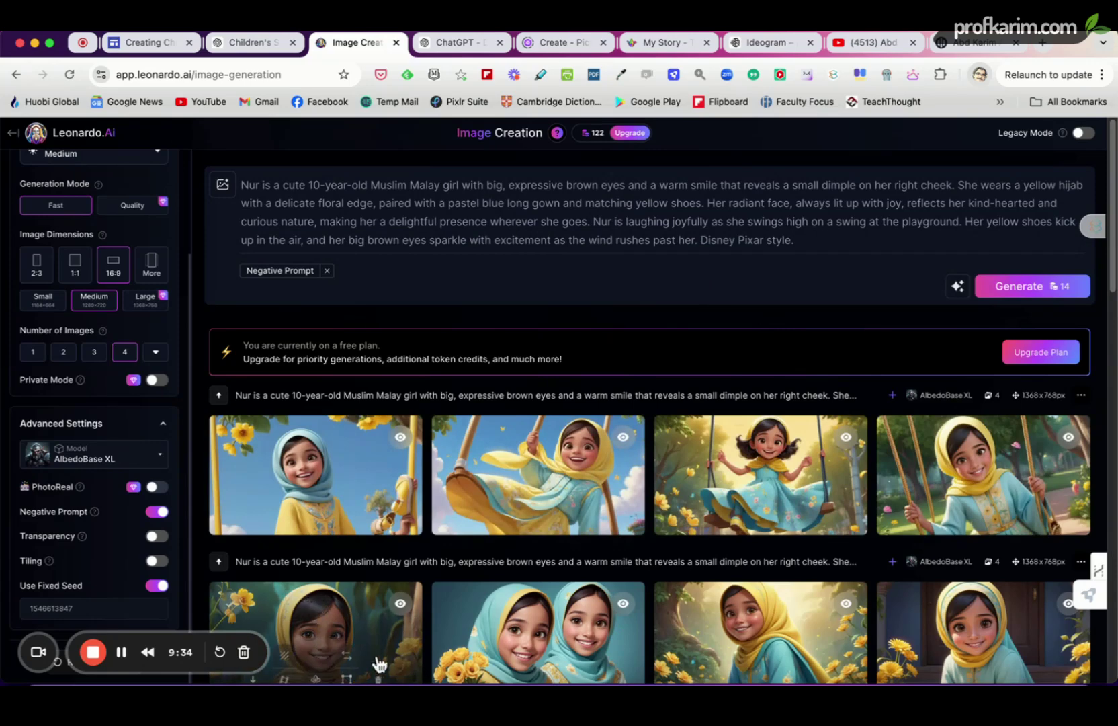
mouse_move(684, 632)
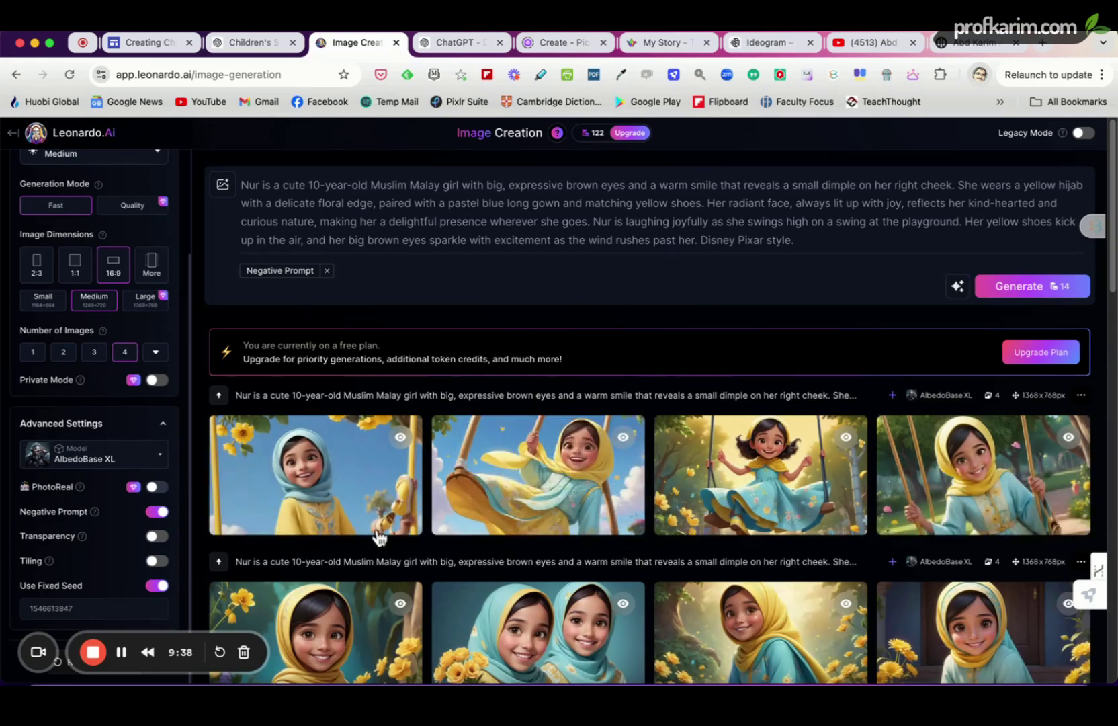
mouse_move(819, 515)
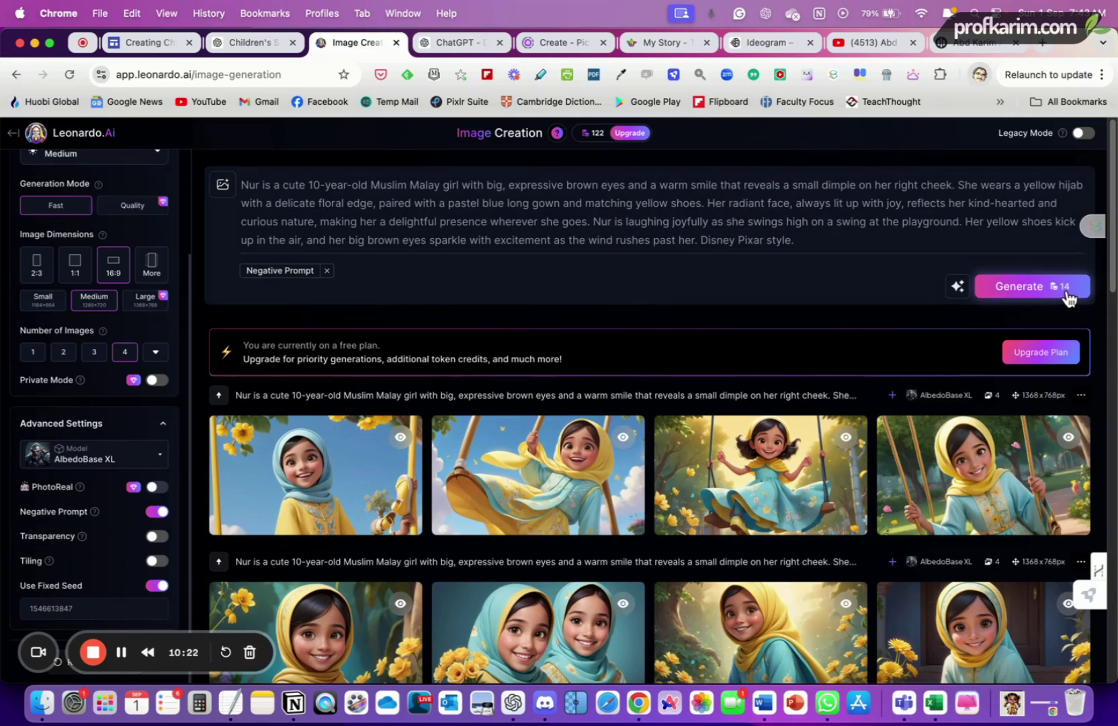
click(246, 42)
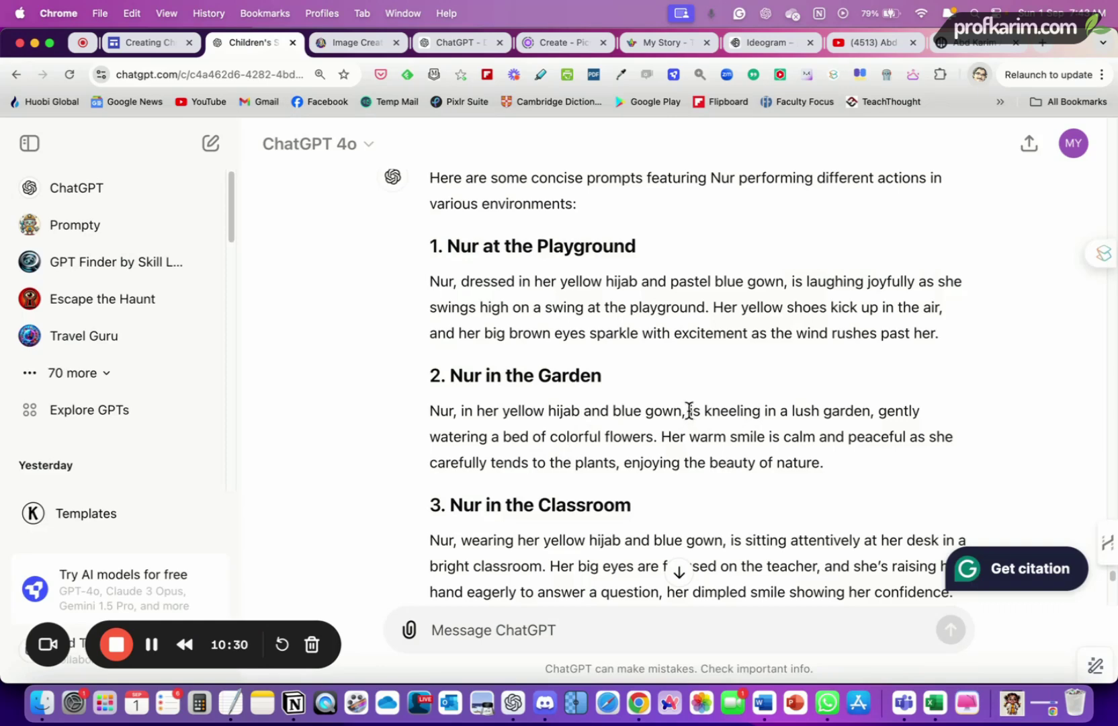
Step: Select the 'Nur in the Garden' text from after 'blue gown,' through 'beauty of nature.'
drag(690, 410, 562, 445)
drag(634, 444, 657, 441)
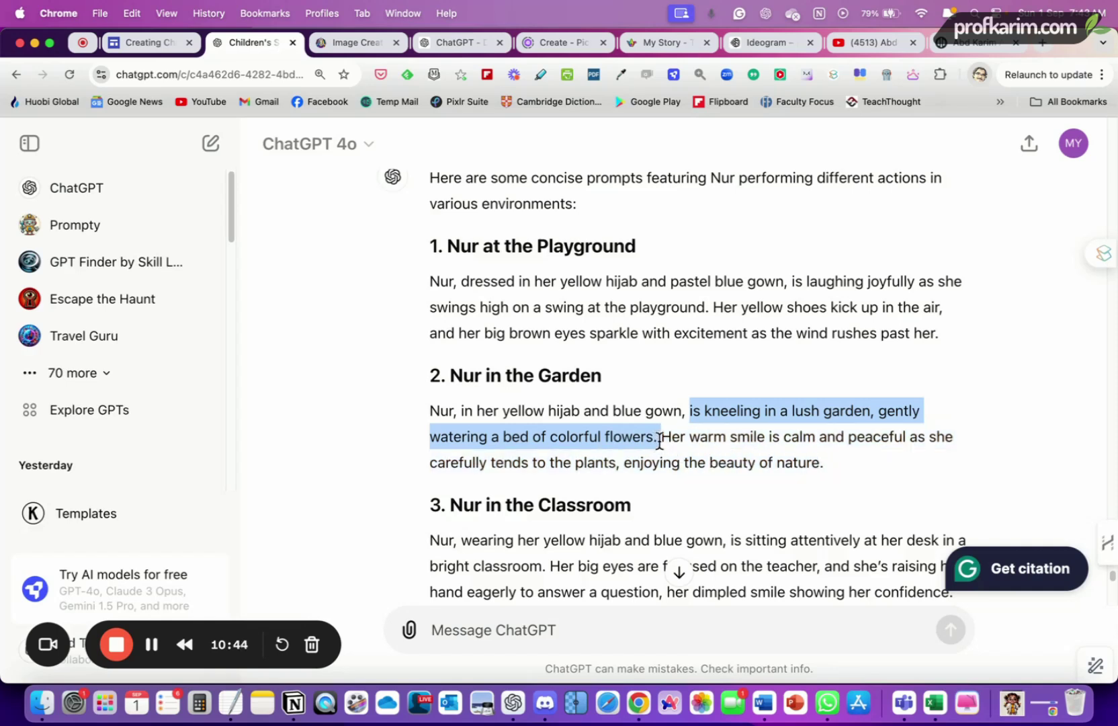
drag(662, 440, 831, 460)
key(super+c)
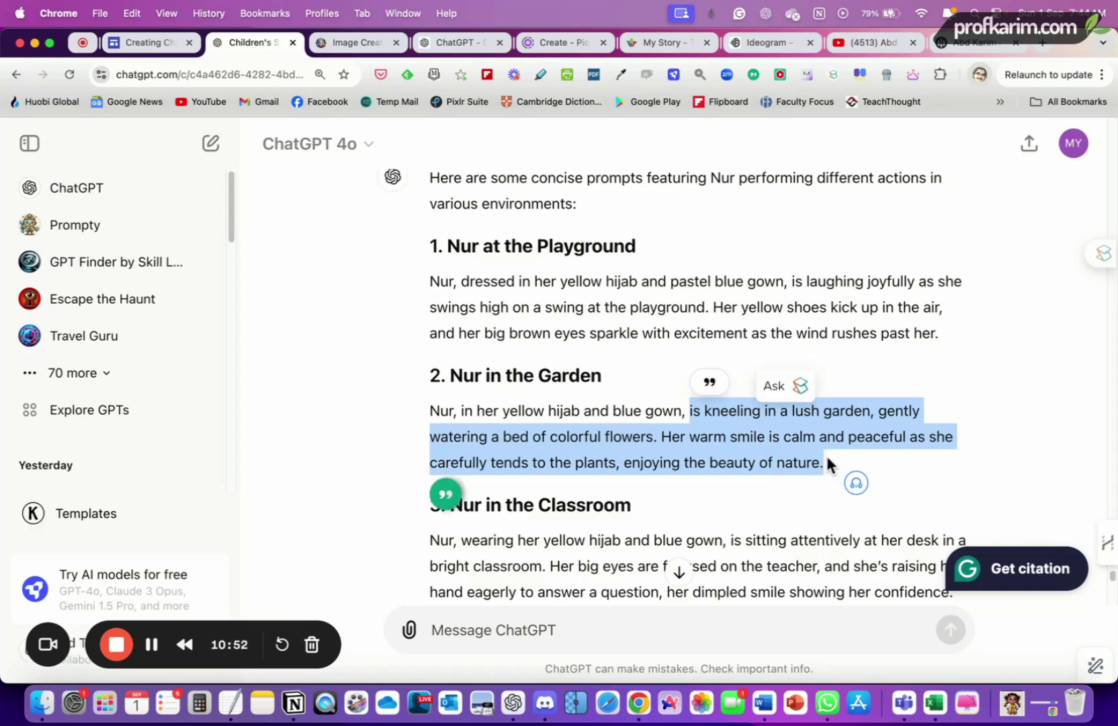
Step: Replace the swing sentences in the prompt with the garden watering text and generate
click(348, 42)
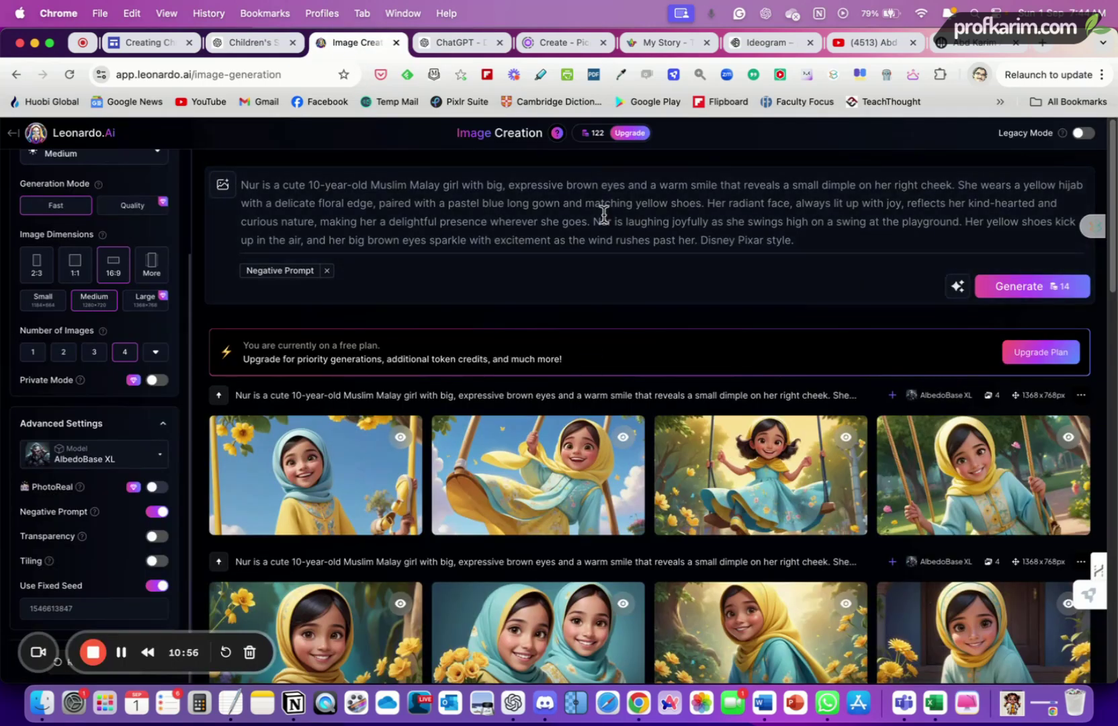
drag(616, 221, 698, 240)
key(super+v)
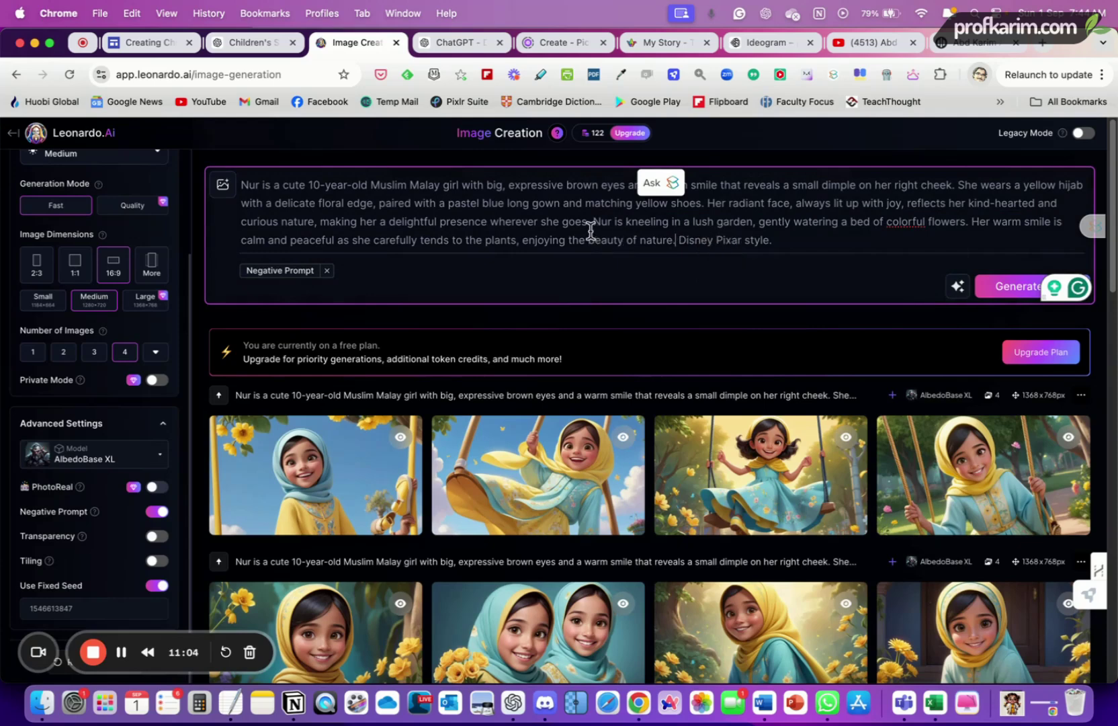
drag(590, 224, 674, 241)
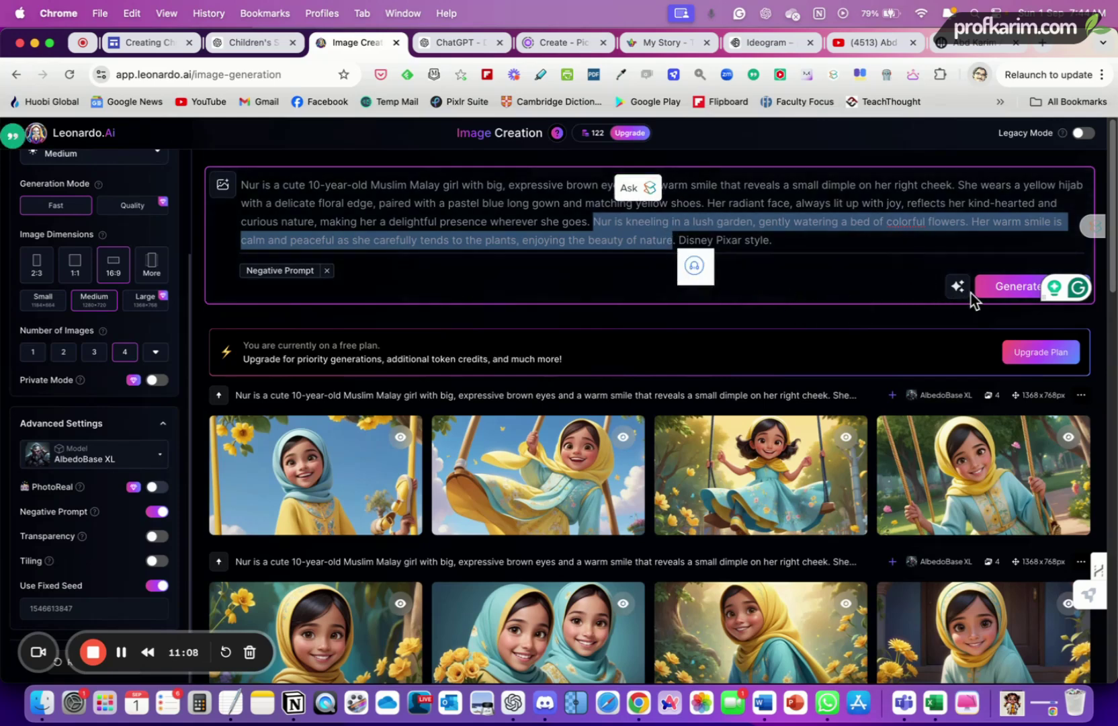
click(1012, 294)
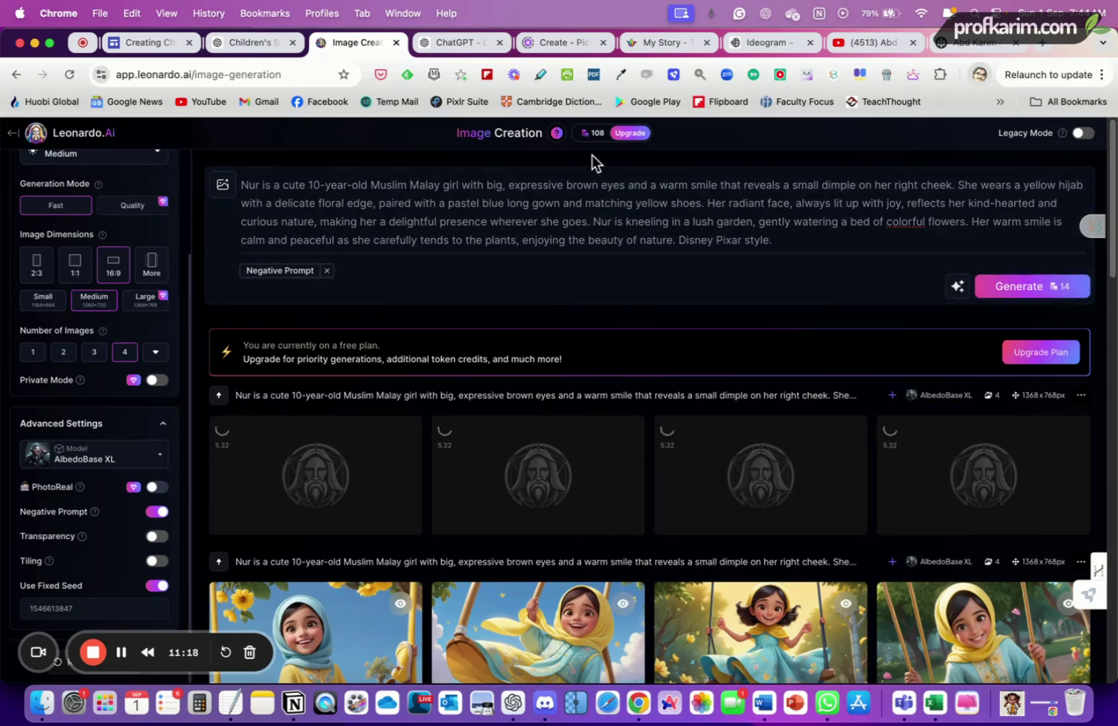
Step: Wait for the three 1368×768px garden images of Nur among colourful flowers
mouse_move(601, 145)
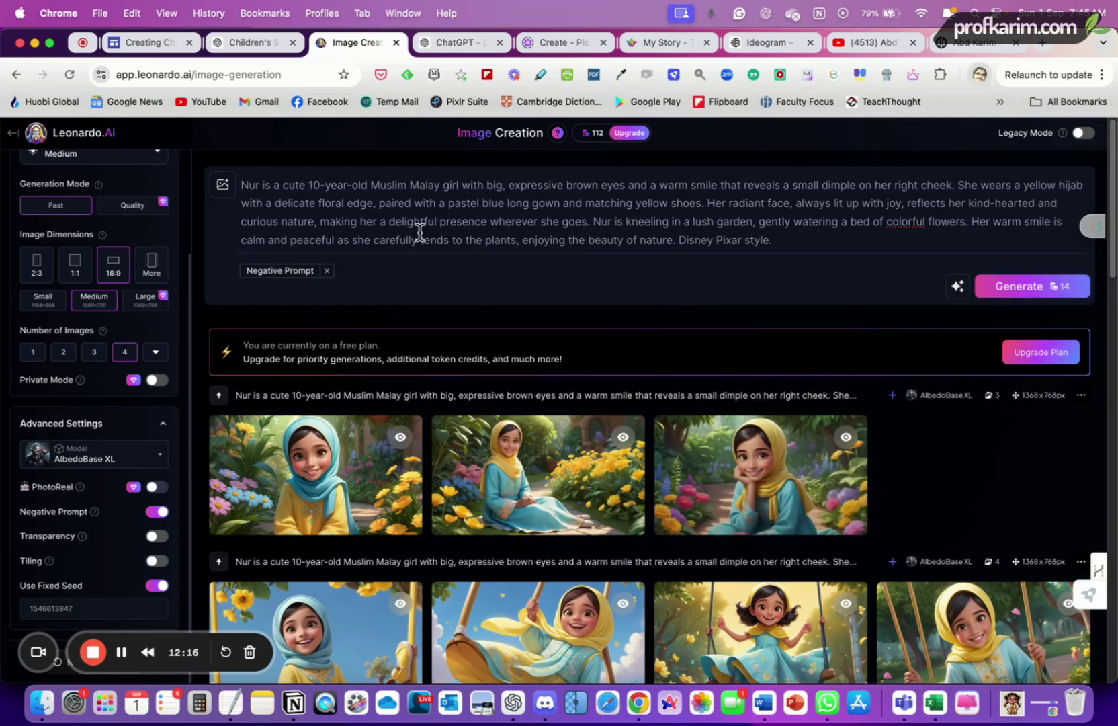
Step: Select the 'Nur at the Beach' text from 'is running' through 'waves.'
click(252, 42)
scroll(779, 431, down, 2)
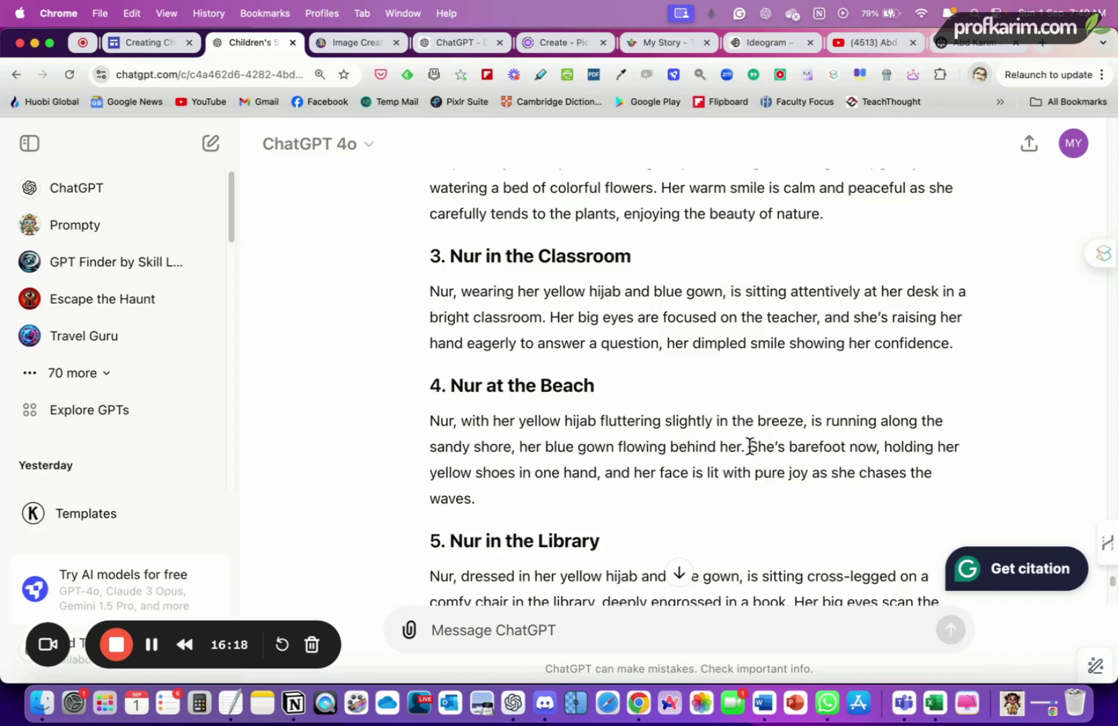
drag(751, 446, 645, 498)
click(815, 437)
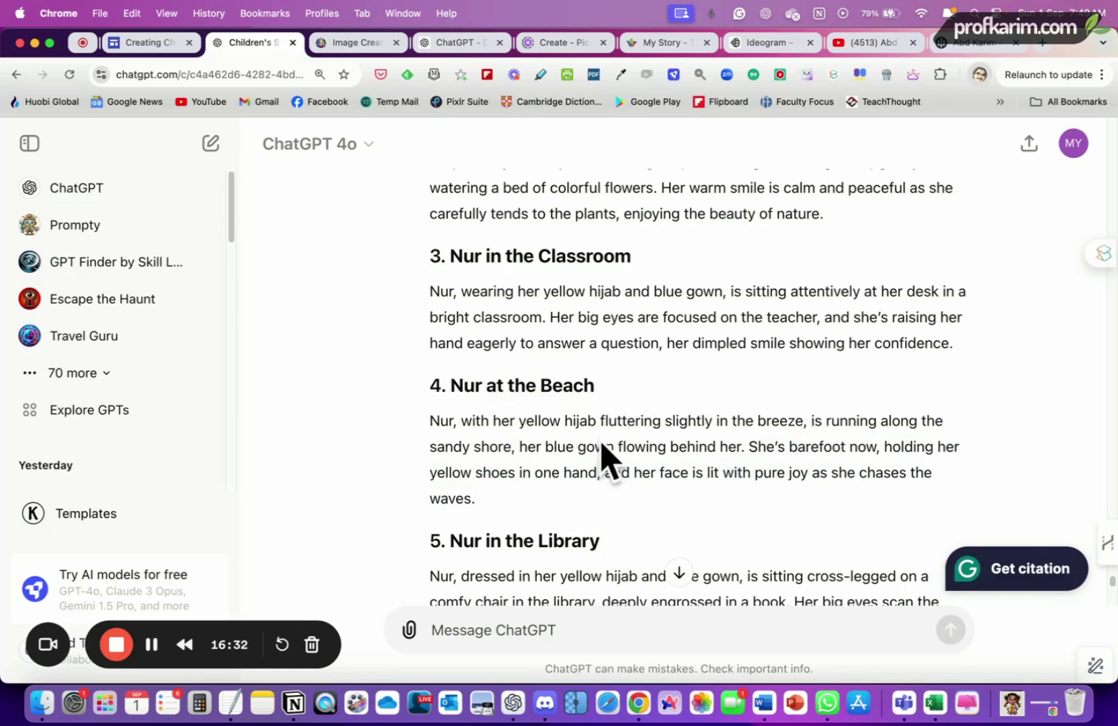
drag(811, 421, 597, 487)
key(super+c)
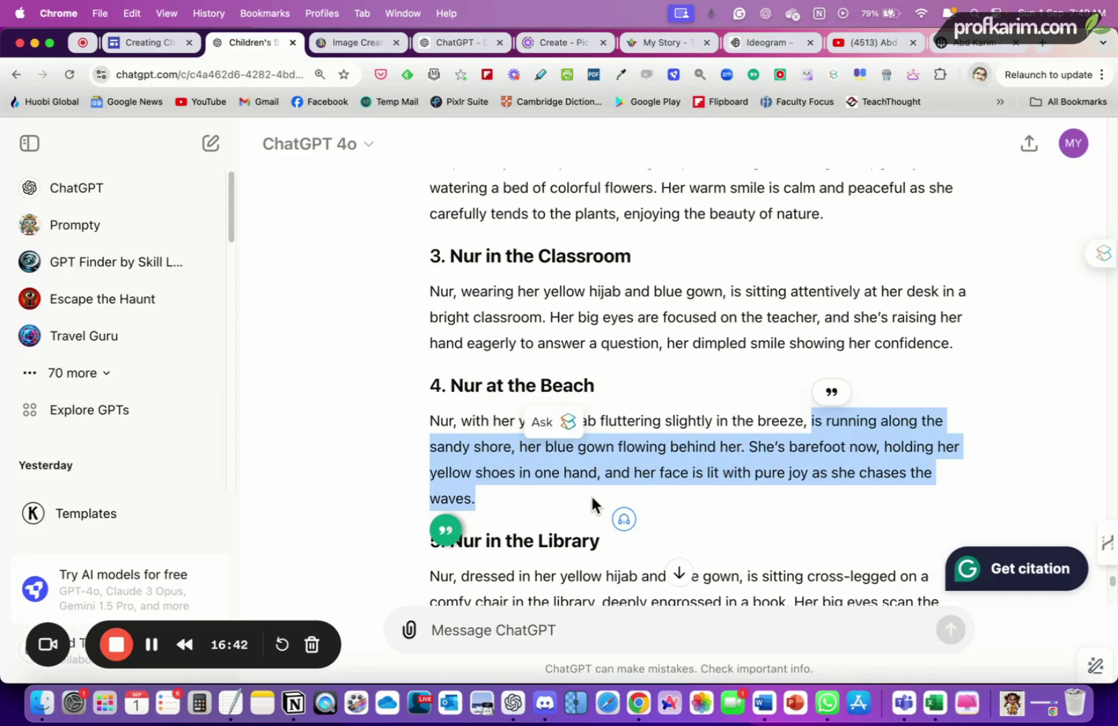
Step: Replace the prompt's ending with 'Nur' plus the beach running text and generate three beach images
click(353, 45)
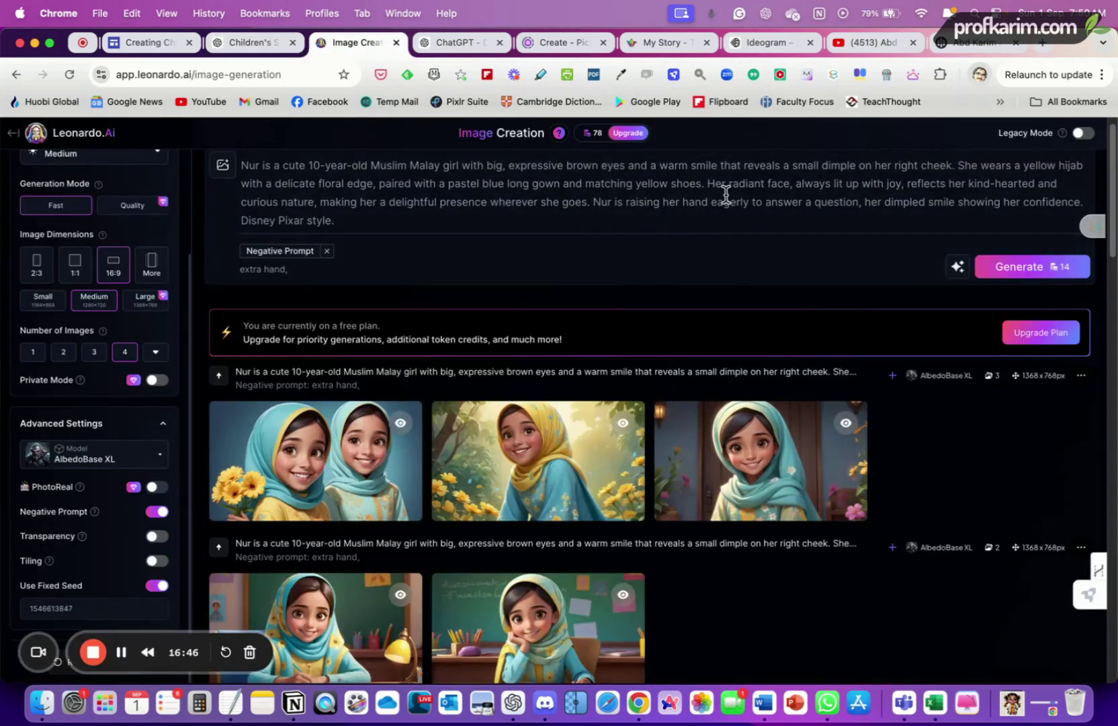
drag(710, 185, 1091, 200)
key(super+v)
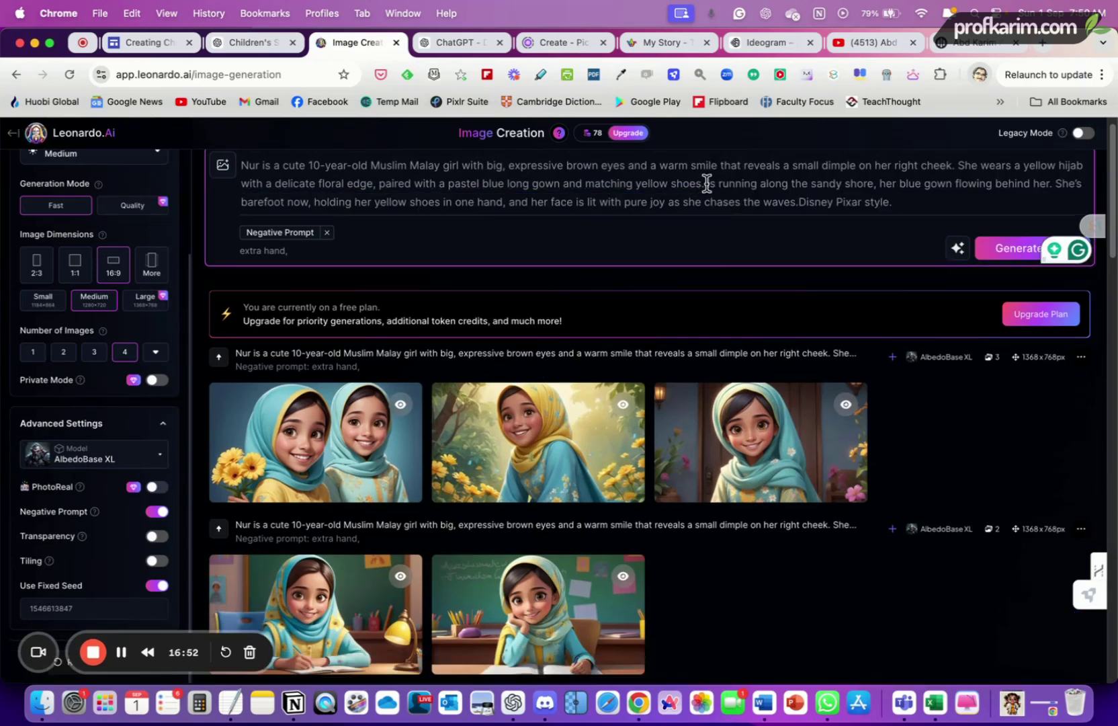
text(Nur i)
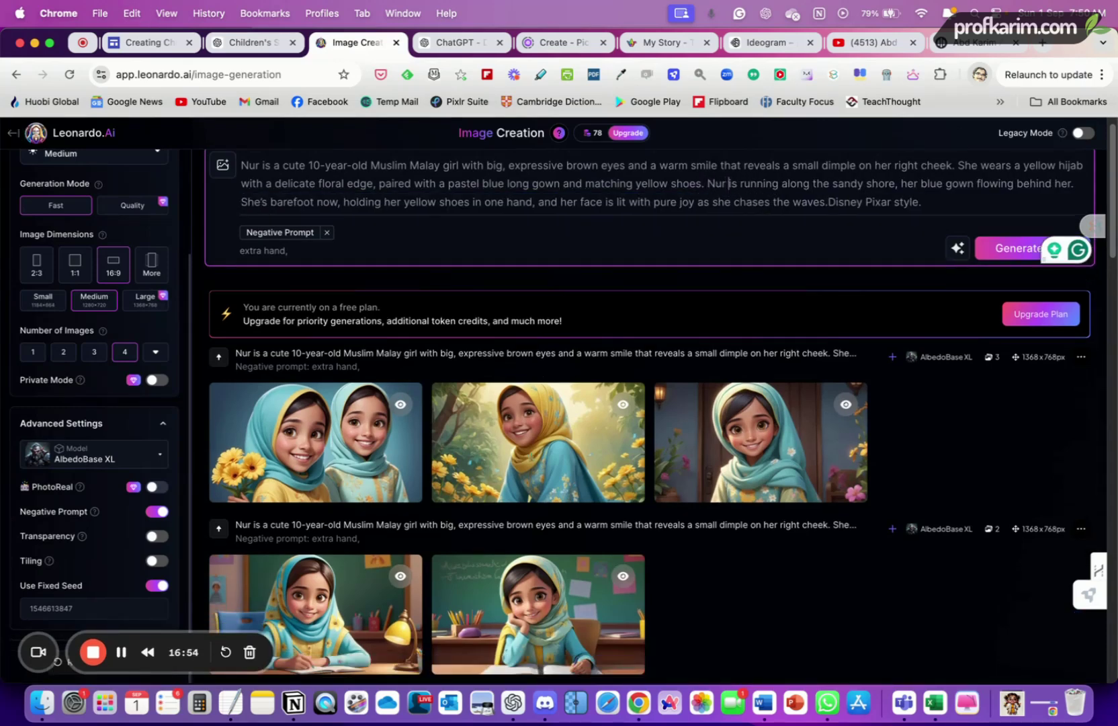
click(1006, 250)
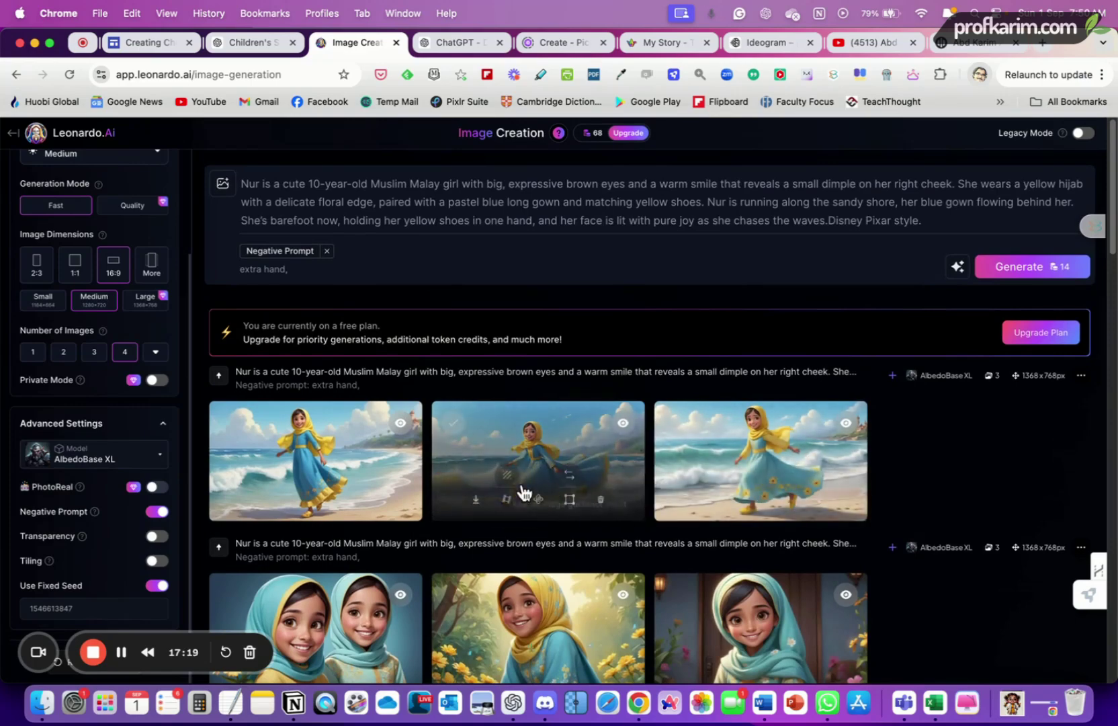
scroll(911, 500, down, 3)
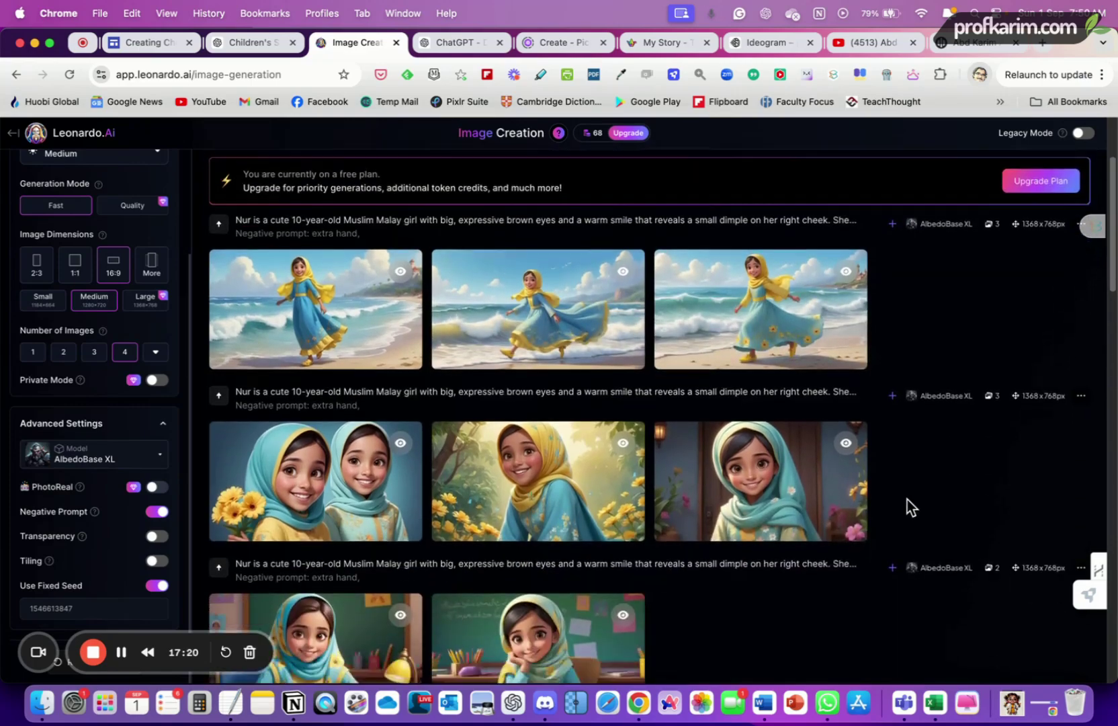
scroll(906, 500, down, 3)
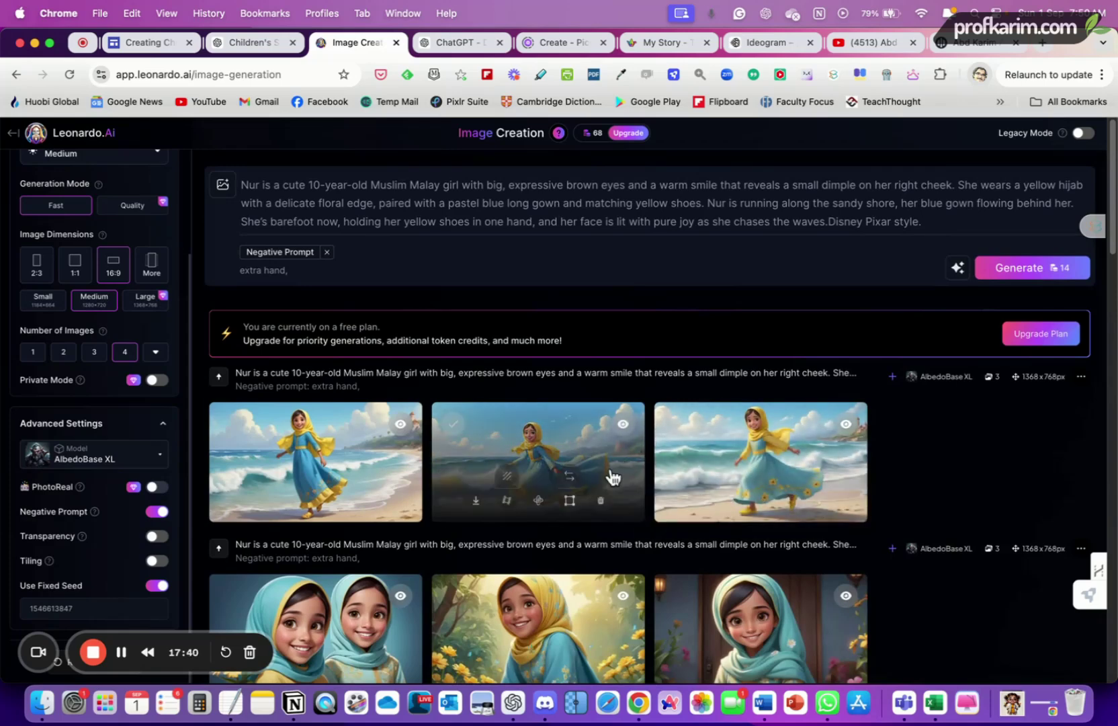
Step: Select the 'Nur in the Library' cross-legged reading text, then return to Image Creation
click(250, 42)
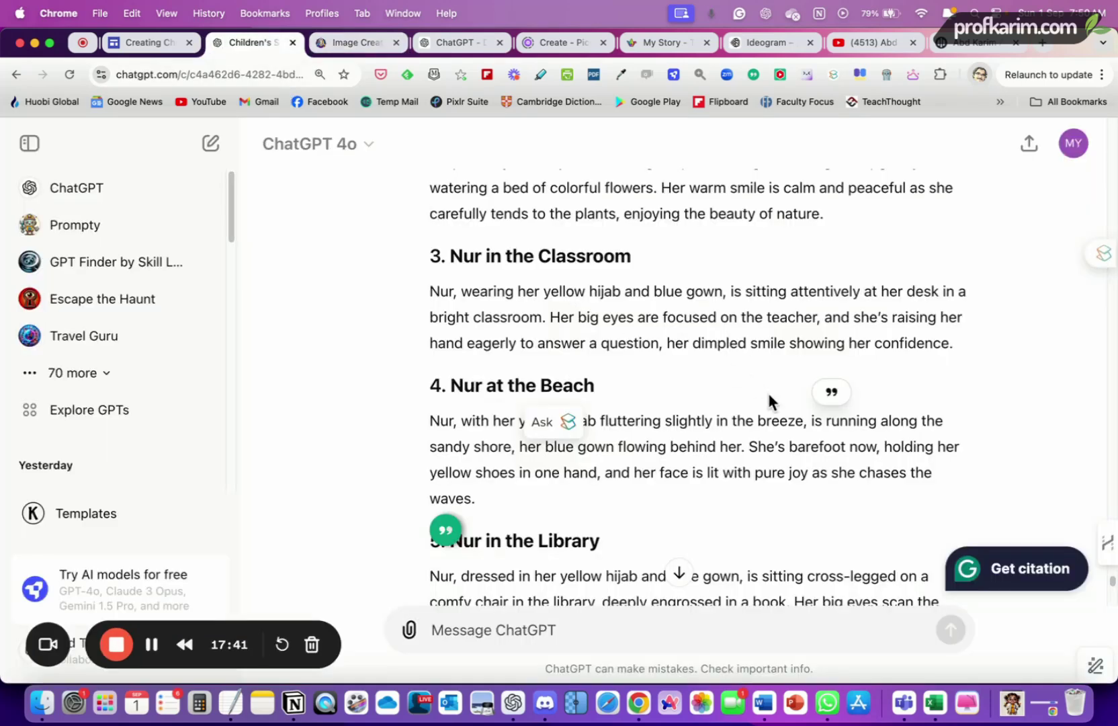
scroll(769, 401, down, 5)
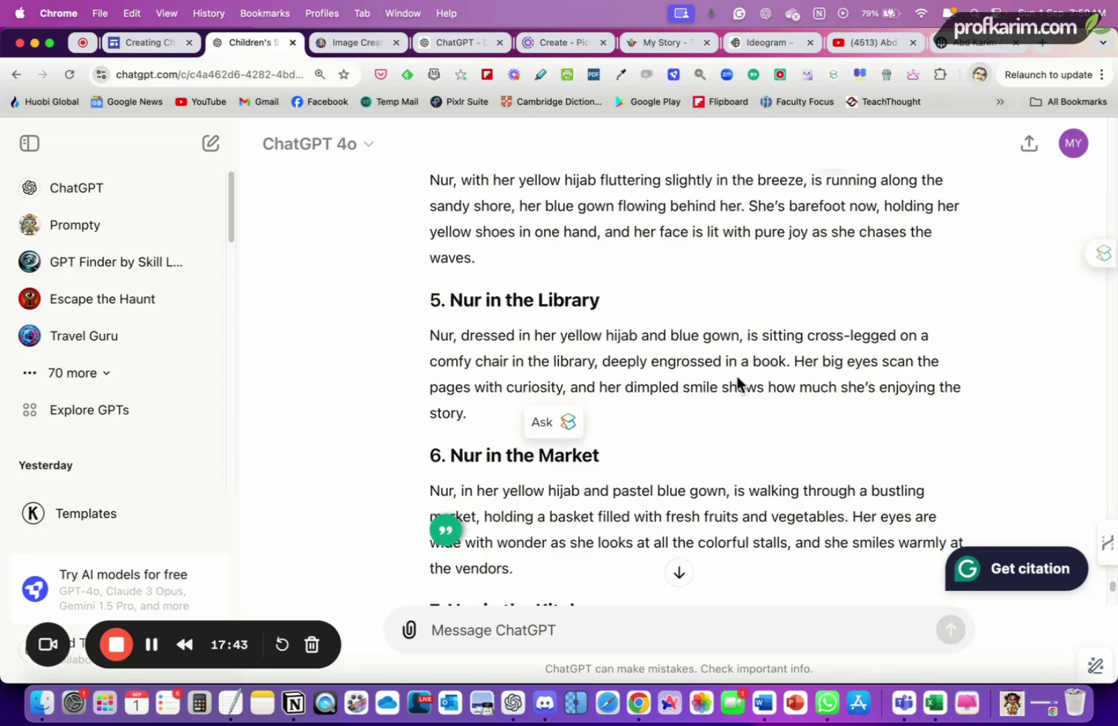
drag(747, 335, 473, 407)
key(super+c)
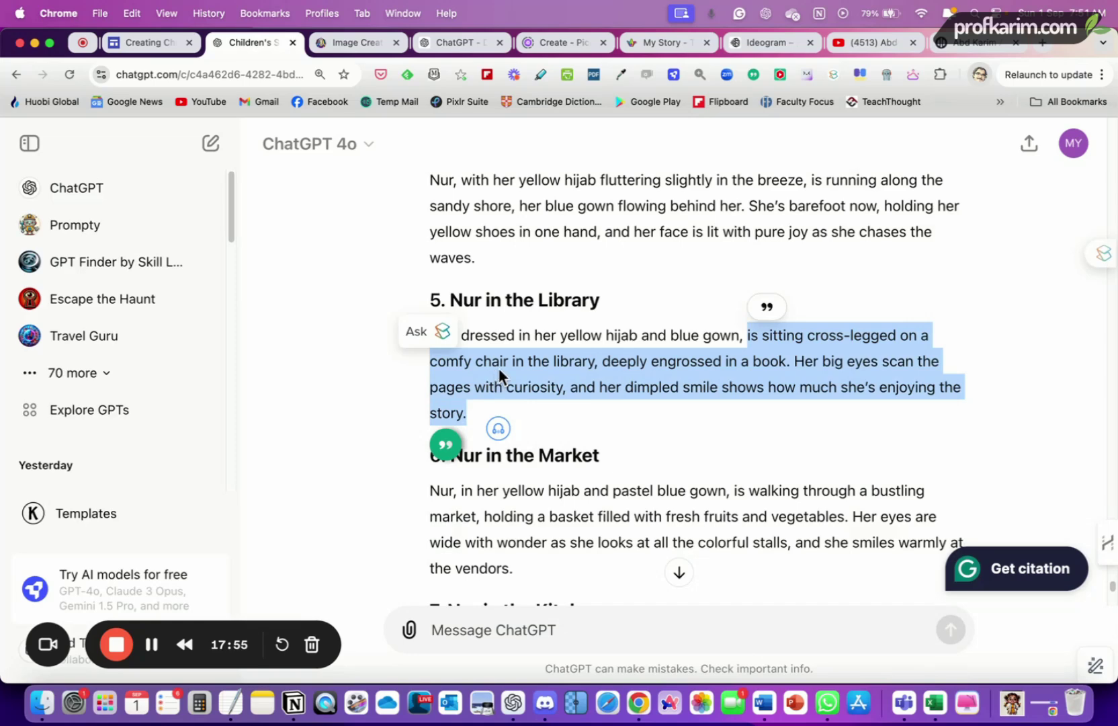
click(354, 45)
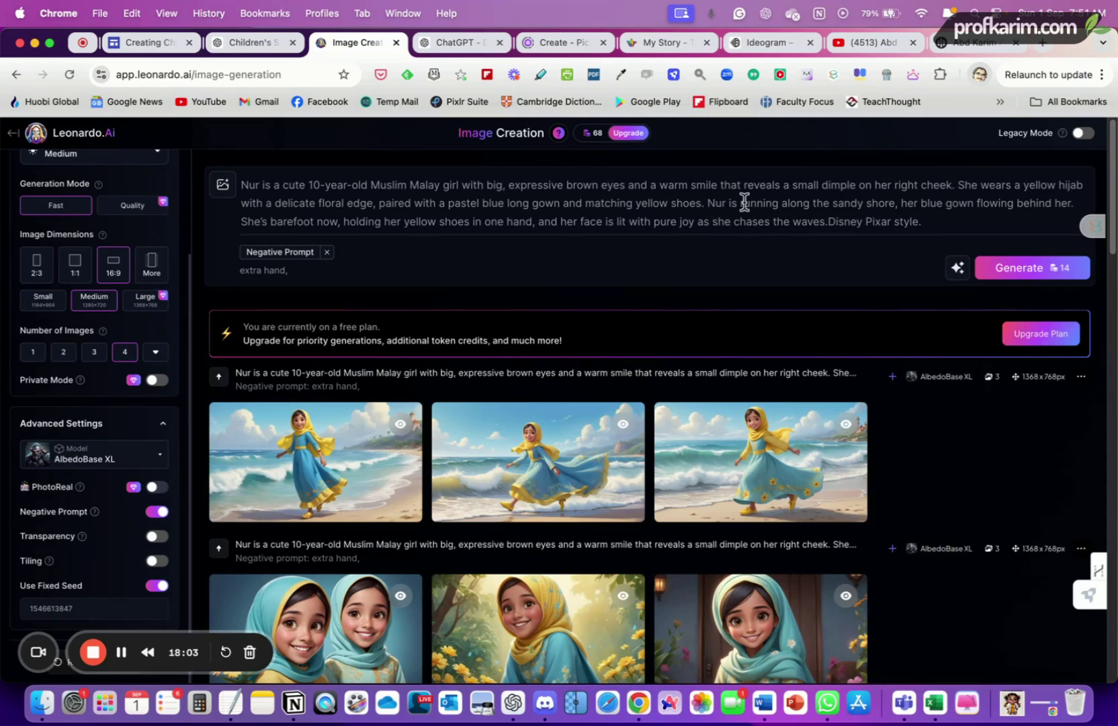
Step: Replace the beach sentences with the library reading text and generate two library images
drag(730, 203, 828, 226)
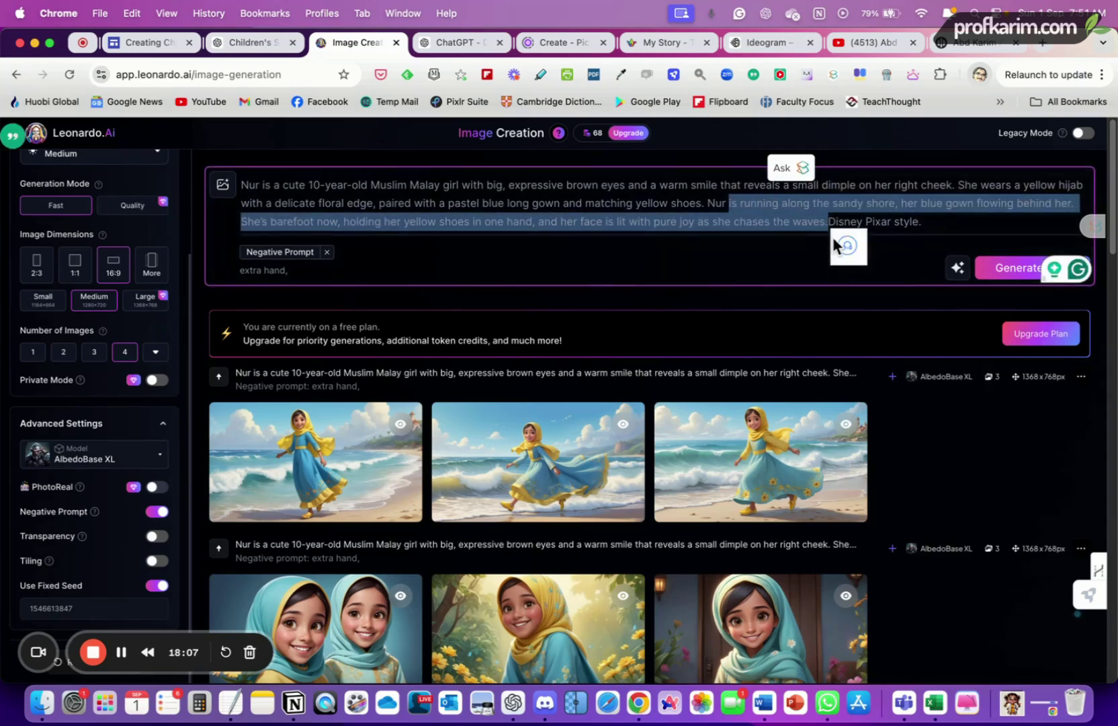
key(super+v)
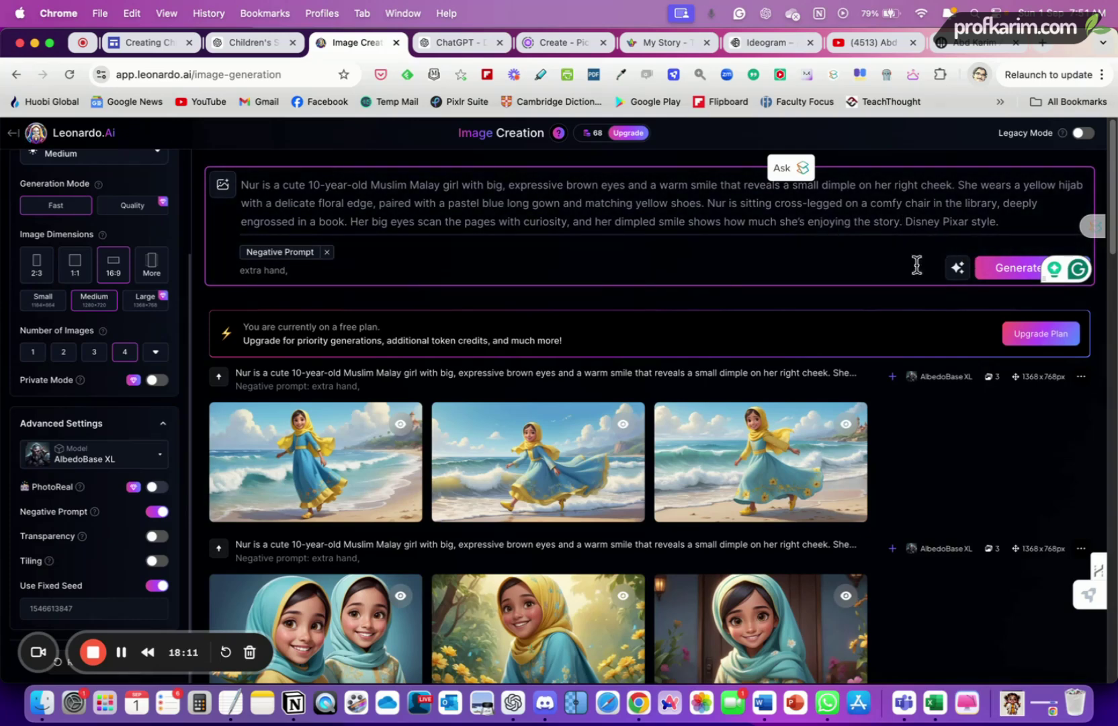
click(1007, 272)
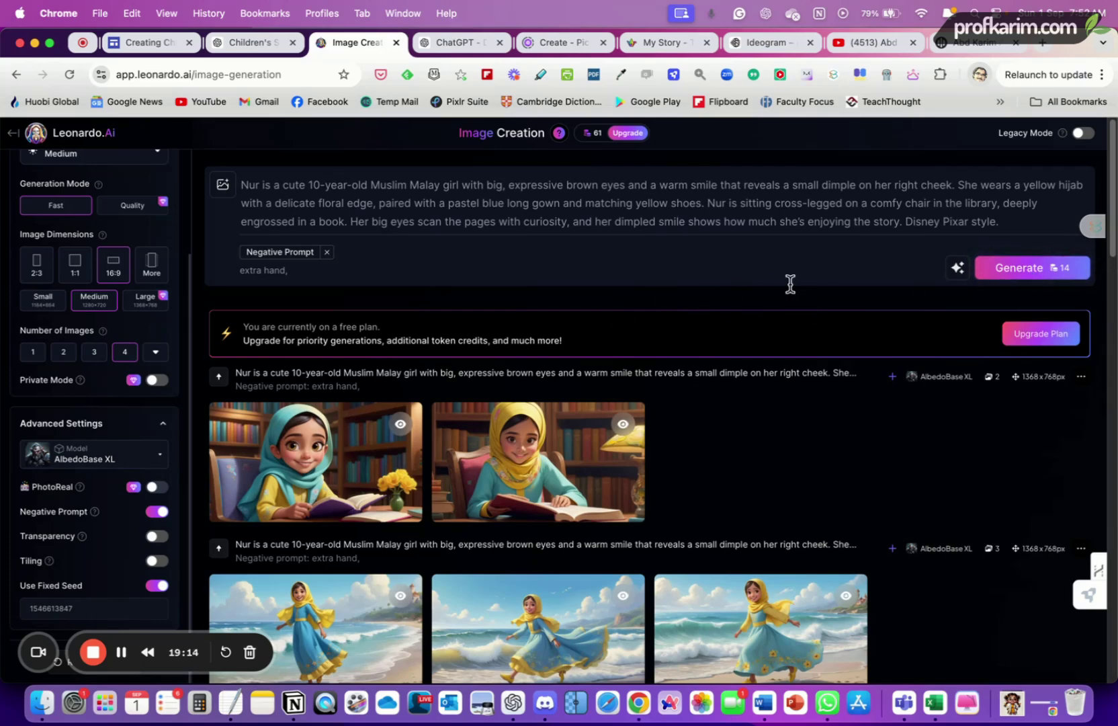
Step: Generate a second batch of two library images with the unchanged prompt and fixed seed
click(1017, 270)
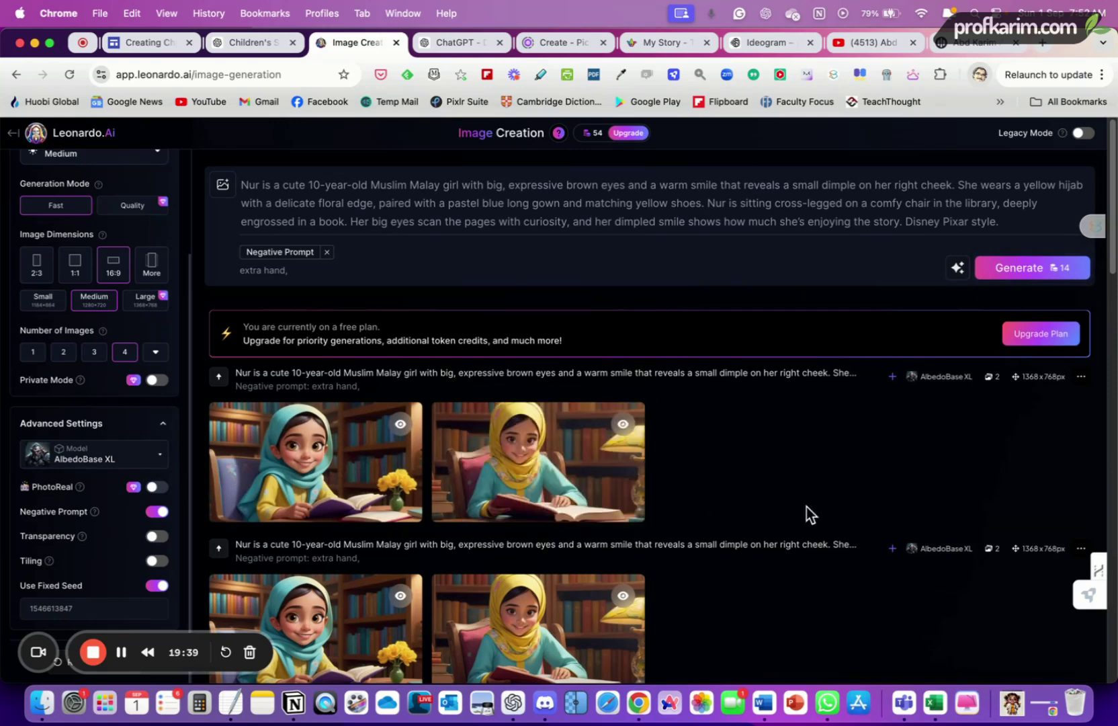
scroll(807, 507, down, 1)
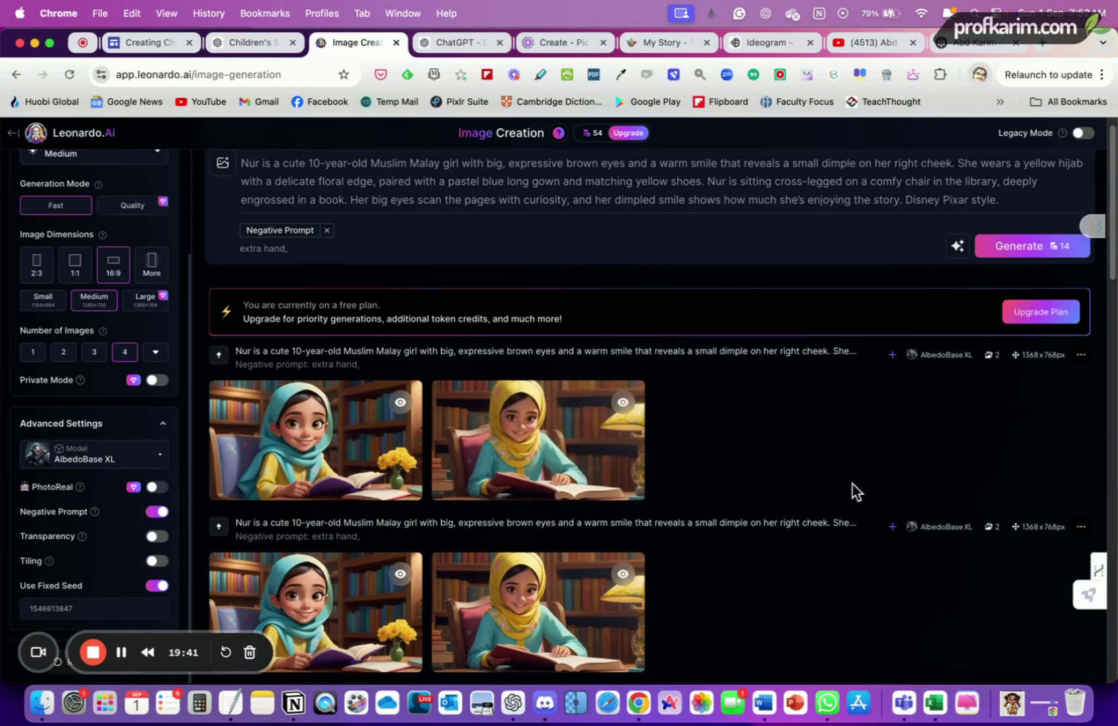
scroll(849, 474, up, 1)
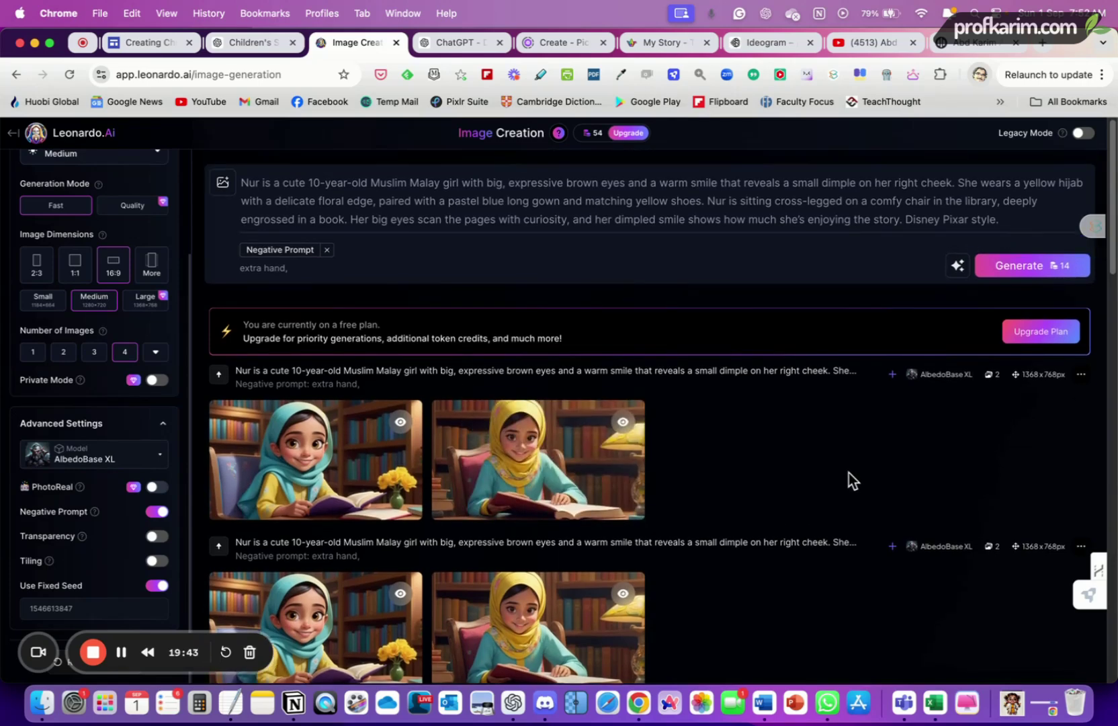